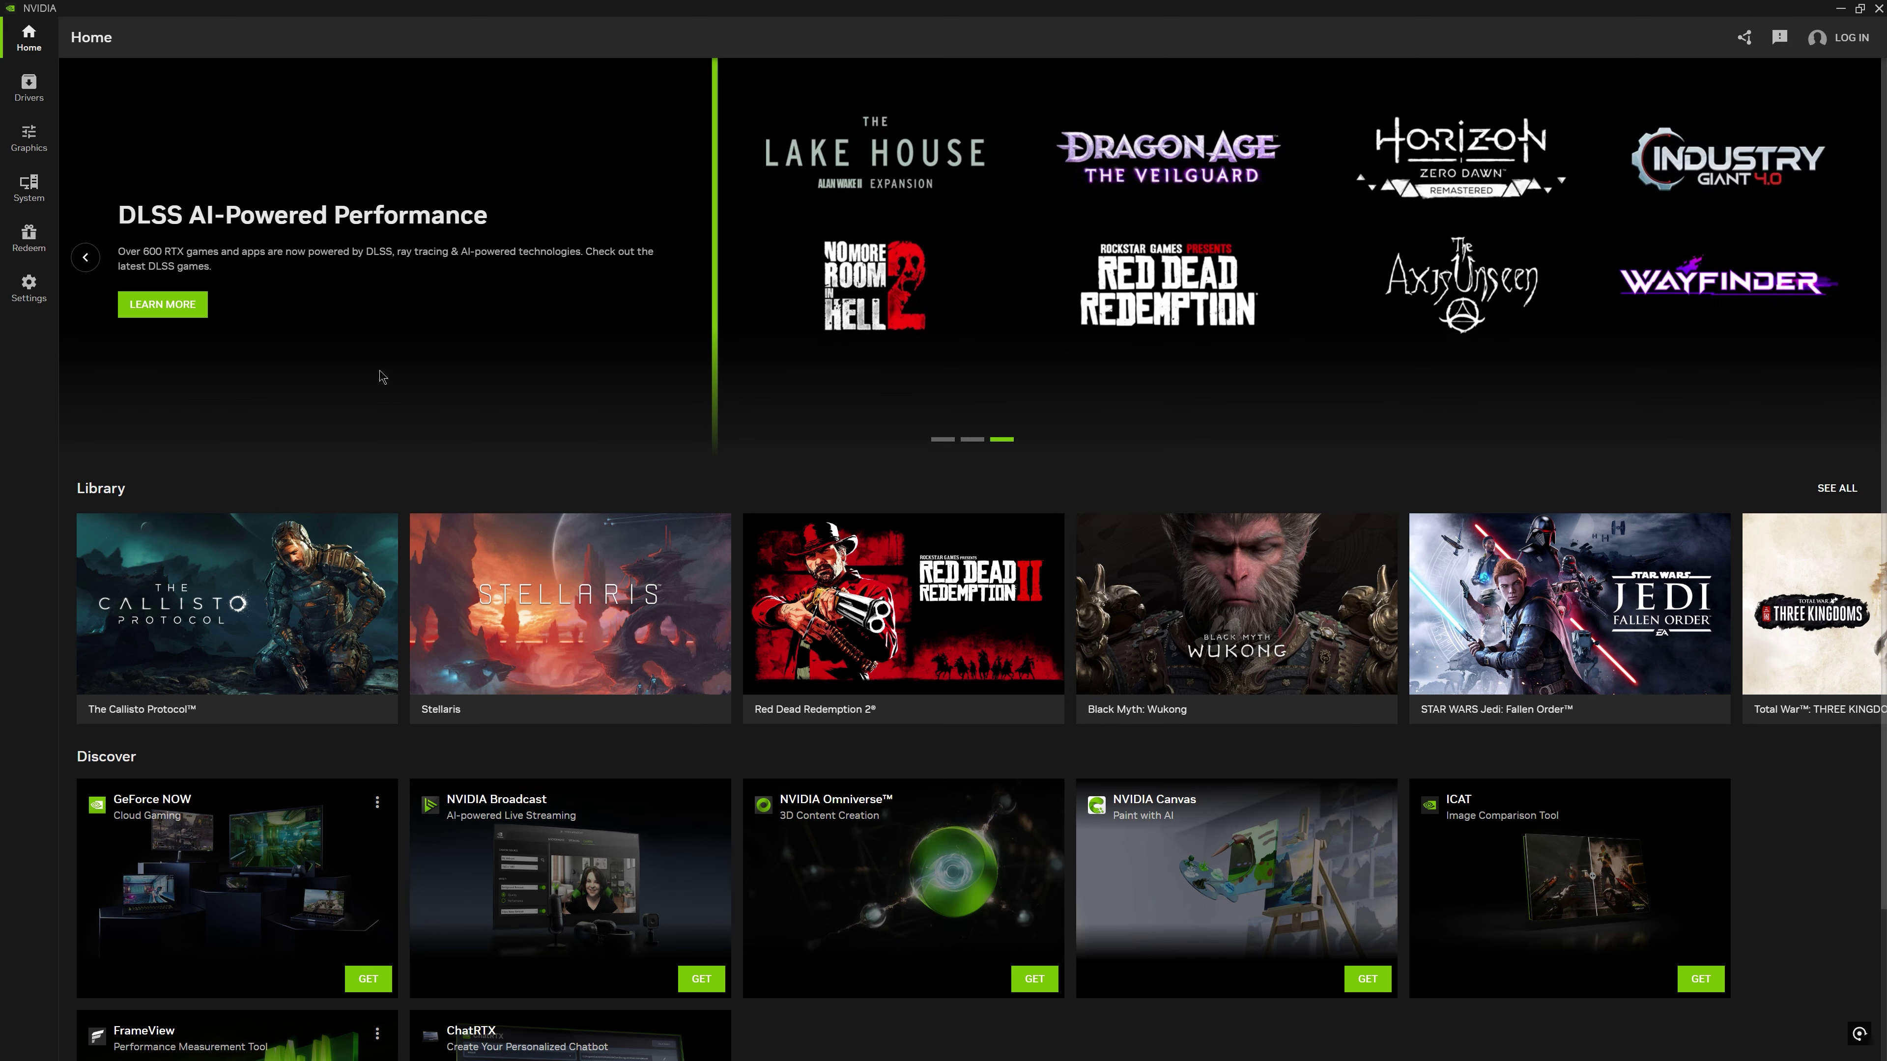
Browse the Home page cards, then open the Drivers page showing Game Ready Driver 566.03
{"action": "scroll", "coordinate": [380, 371], "scroll_direction": "down", "scroll_amount": 2}
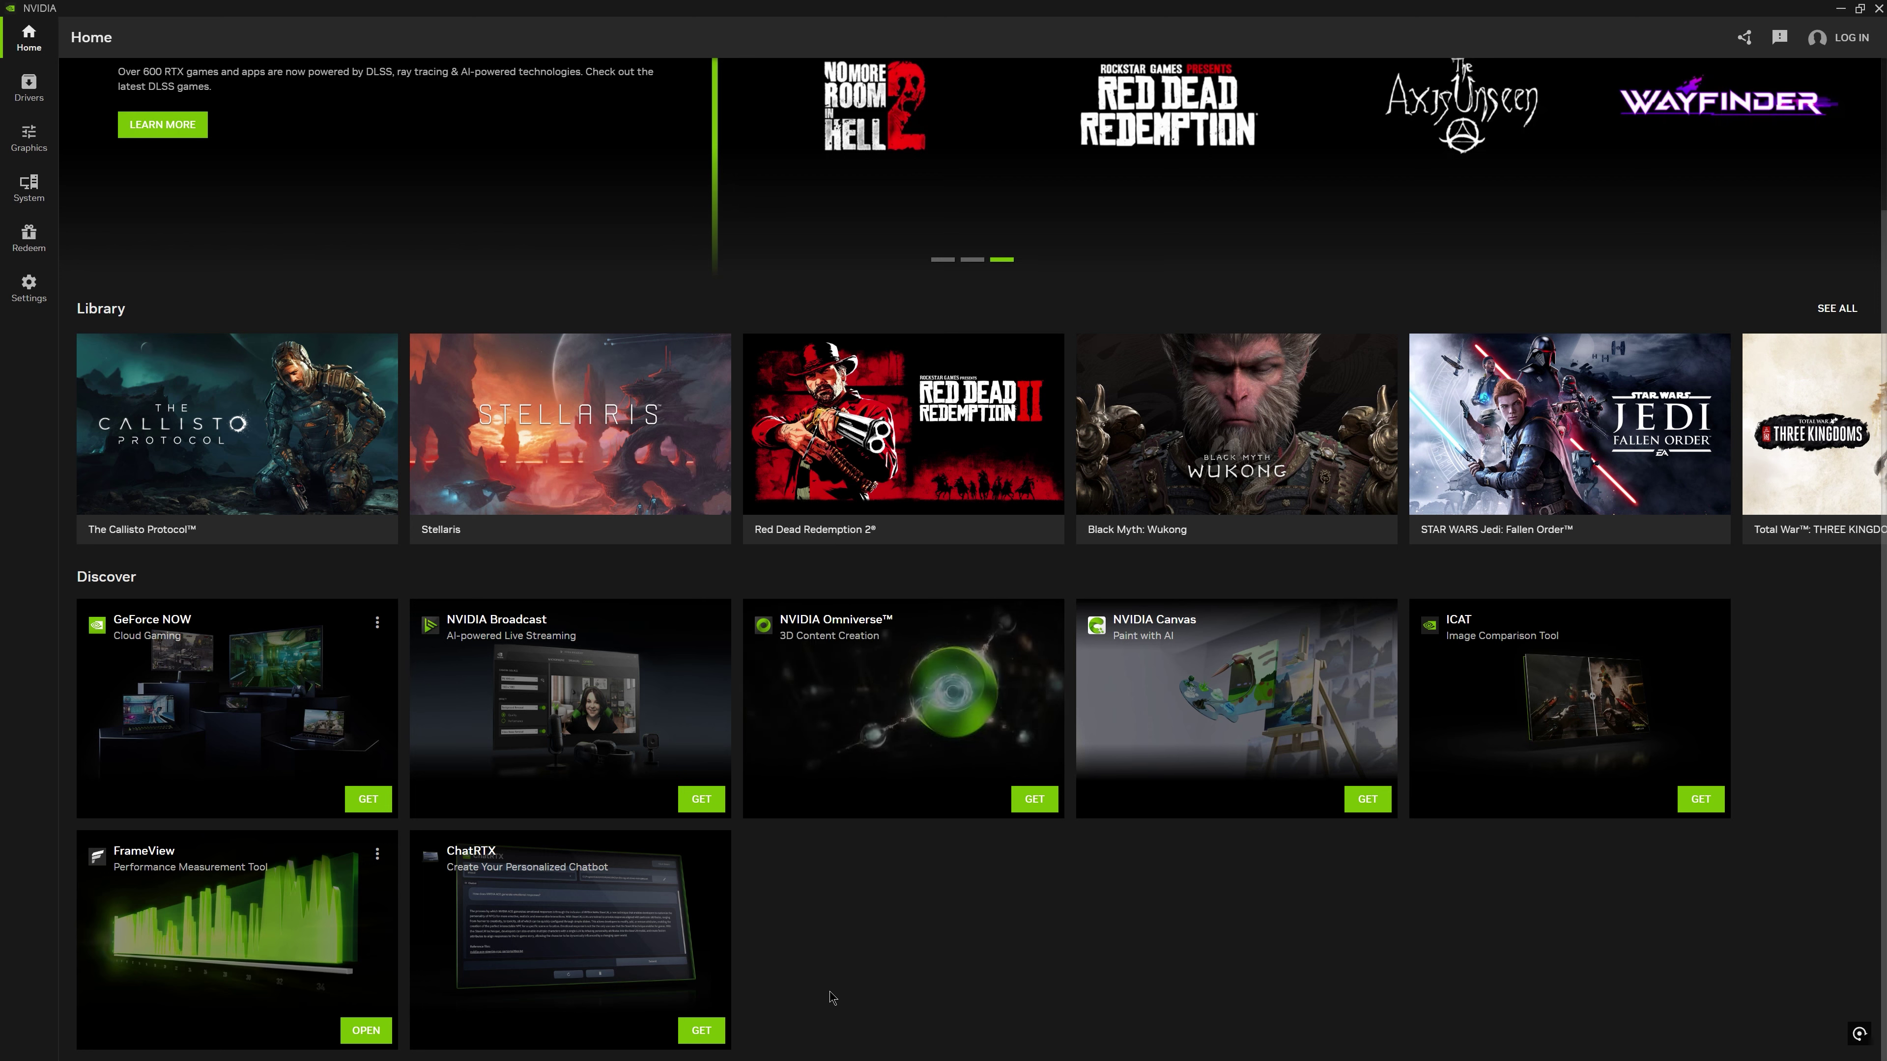
{"action": "mouse_move", "coordinate": [918, 721]}
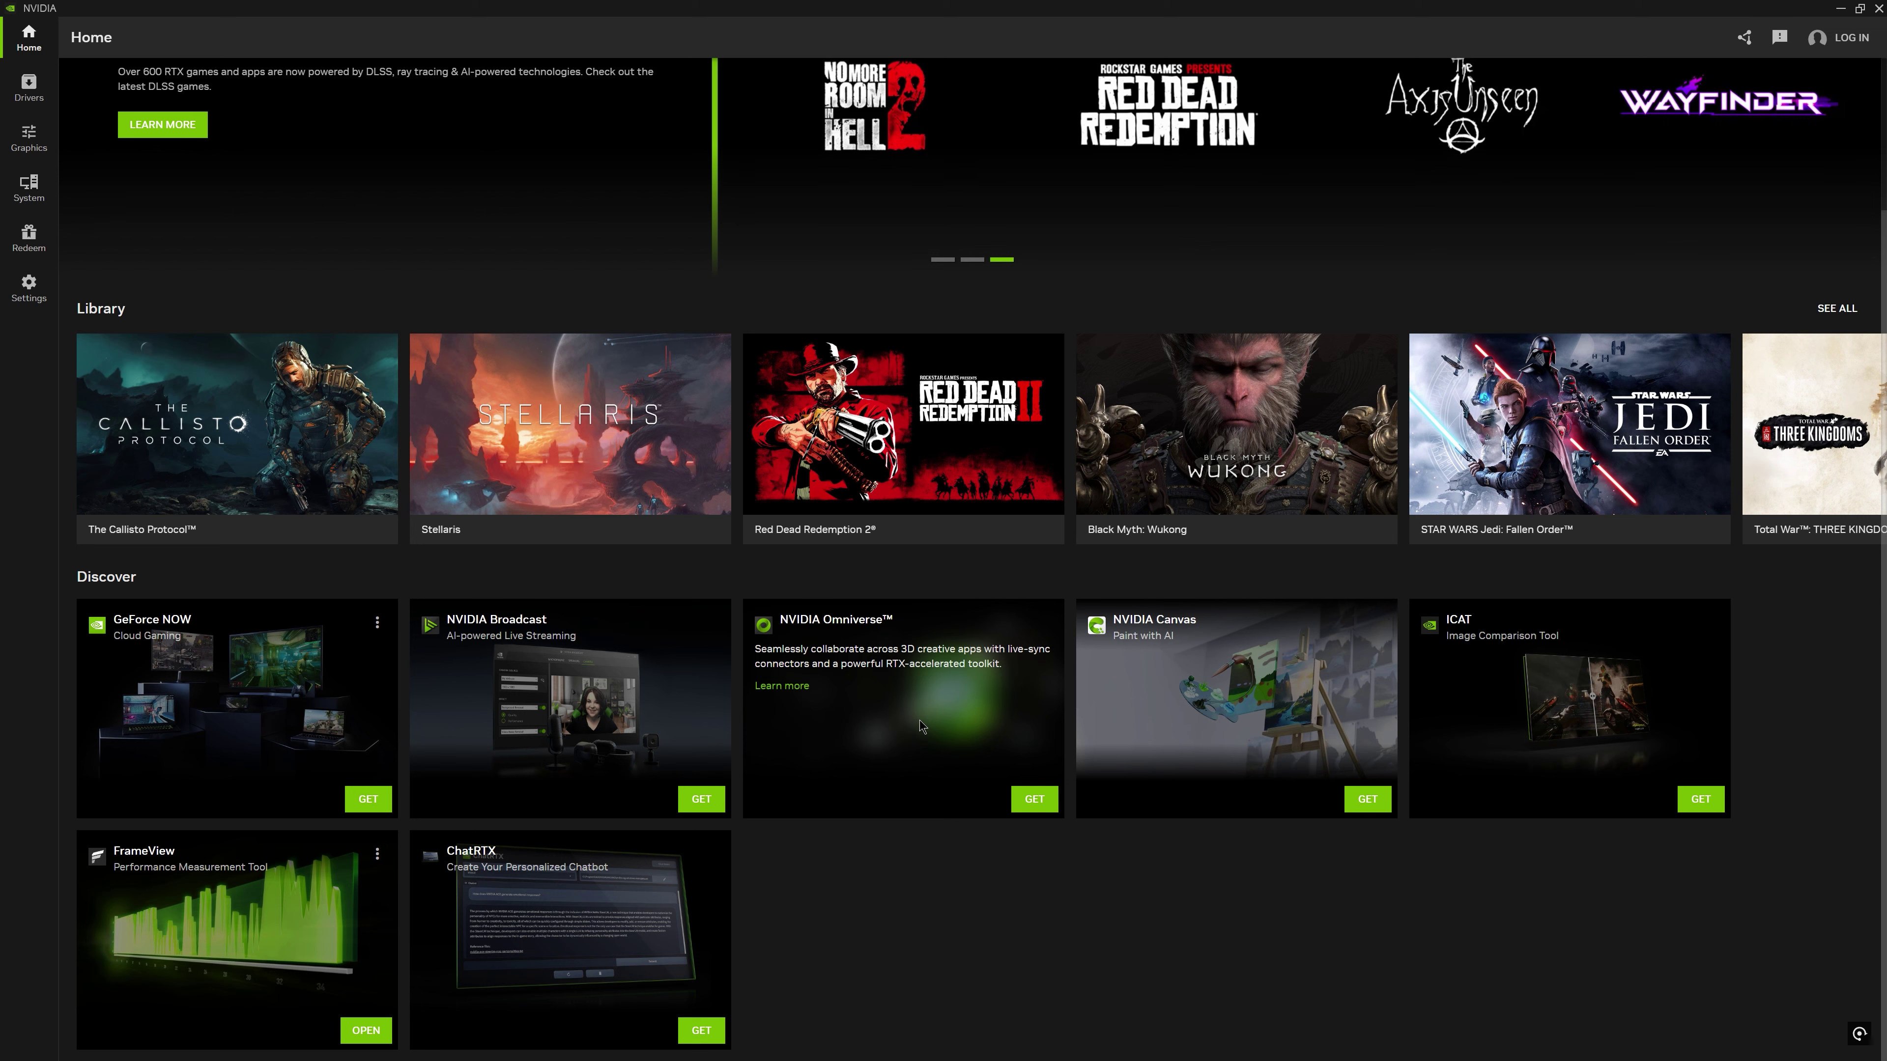
{"action": "mouse_move", "coordinate": [141, 660]}
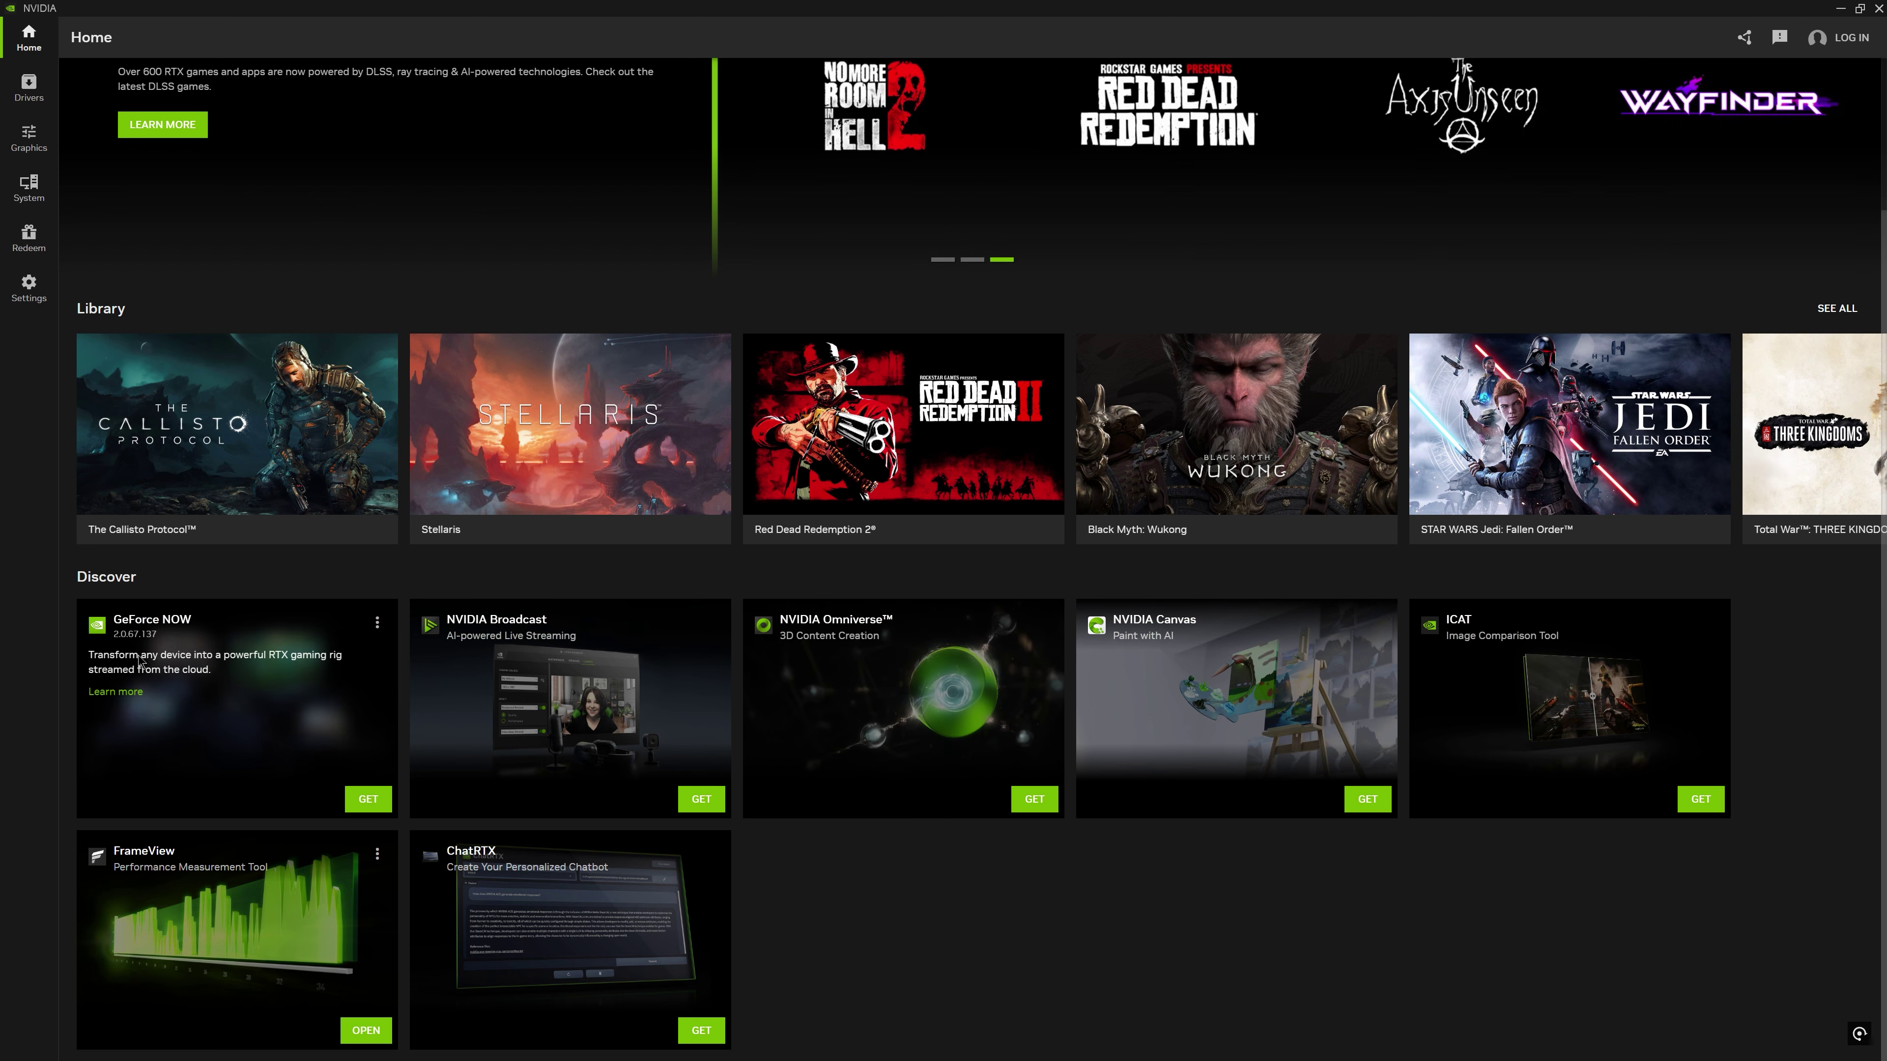
{"action": "scroll", "coordinate": [112, 639], "scroll_direction": "up", "scroll_amount": 2}
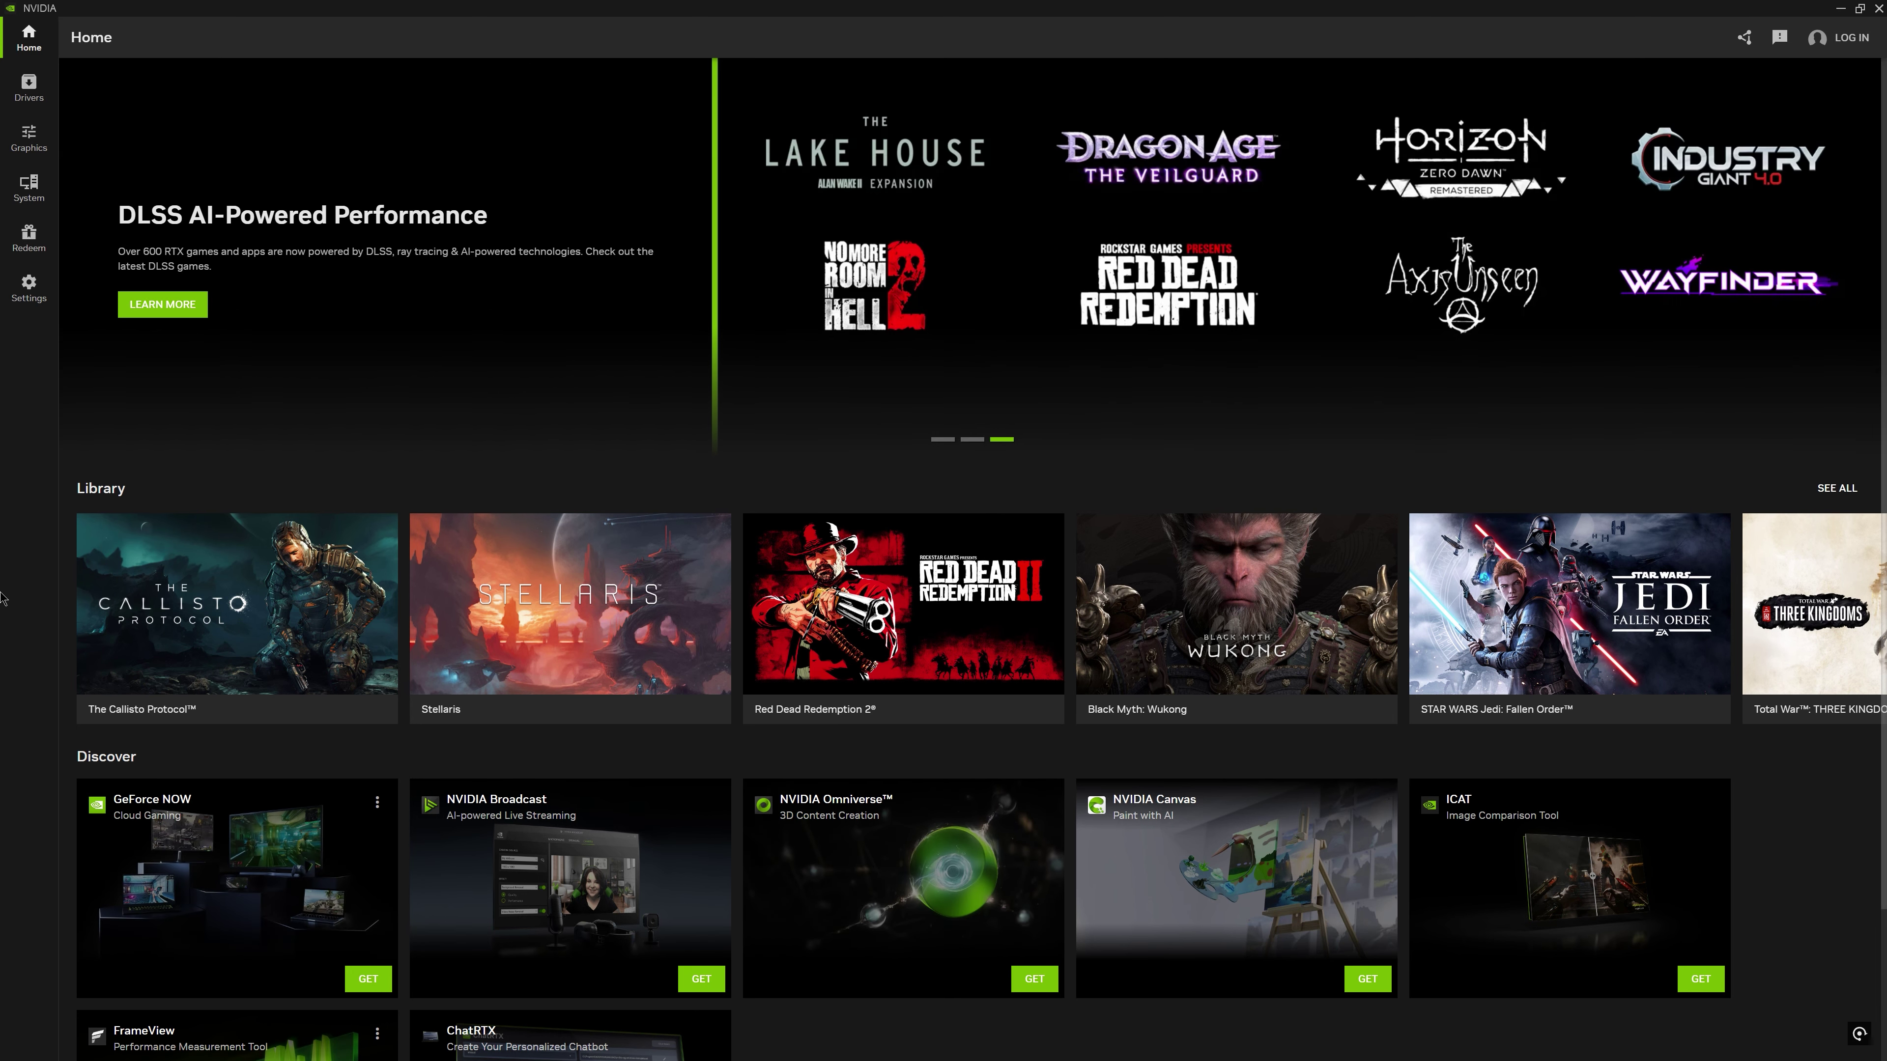
{"action": "left_click", "coordinate": [37, 90]}
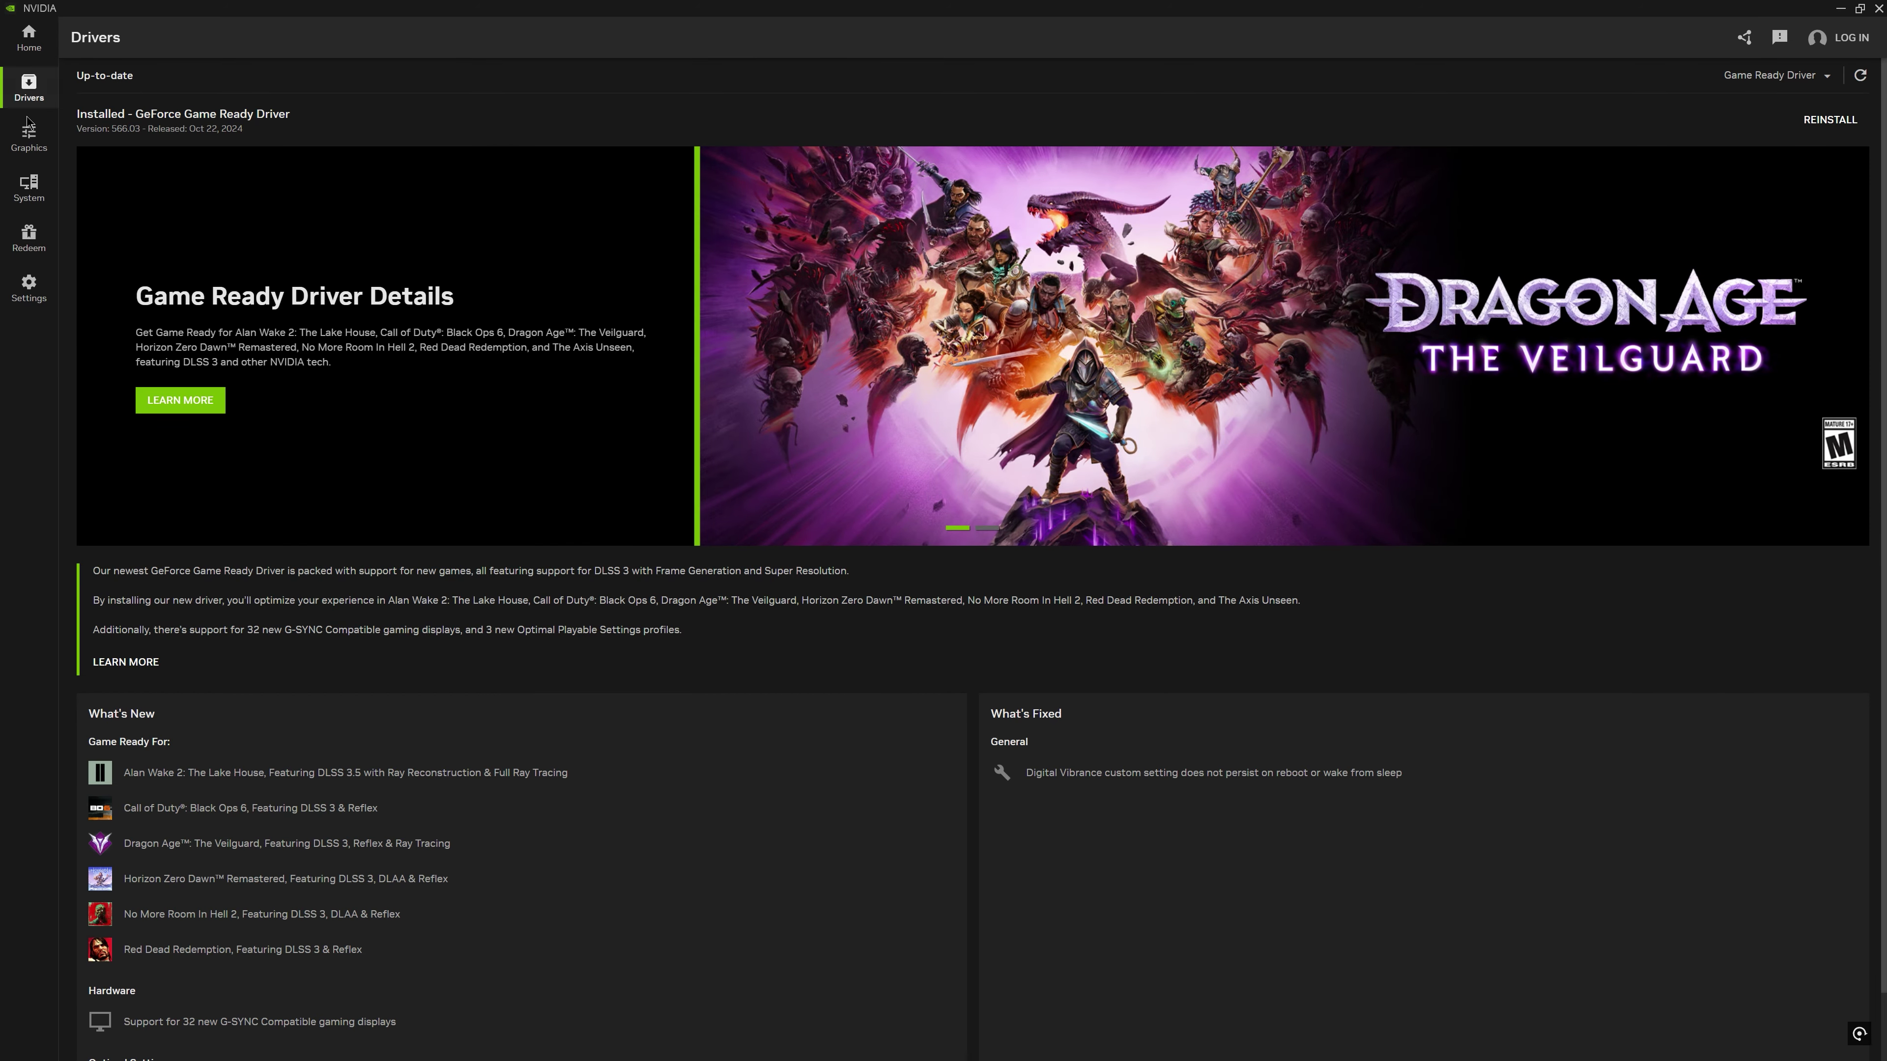
Open the Graphics page and select Red Dead Redemption 2 in the Program Settings list
{"action": "left_click", "coordinate": [28, 138]}
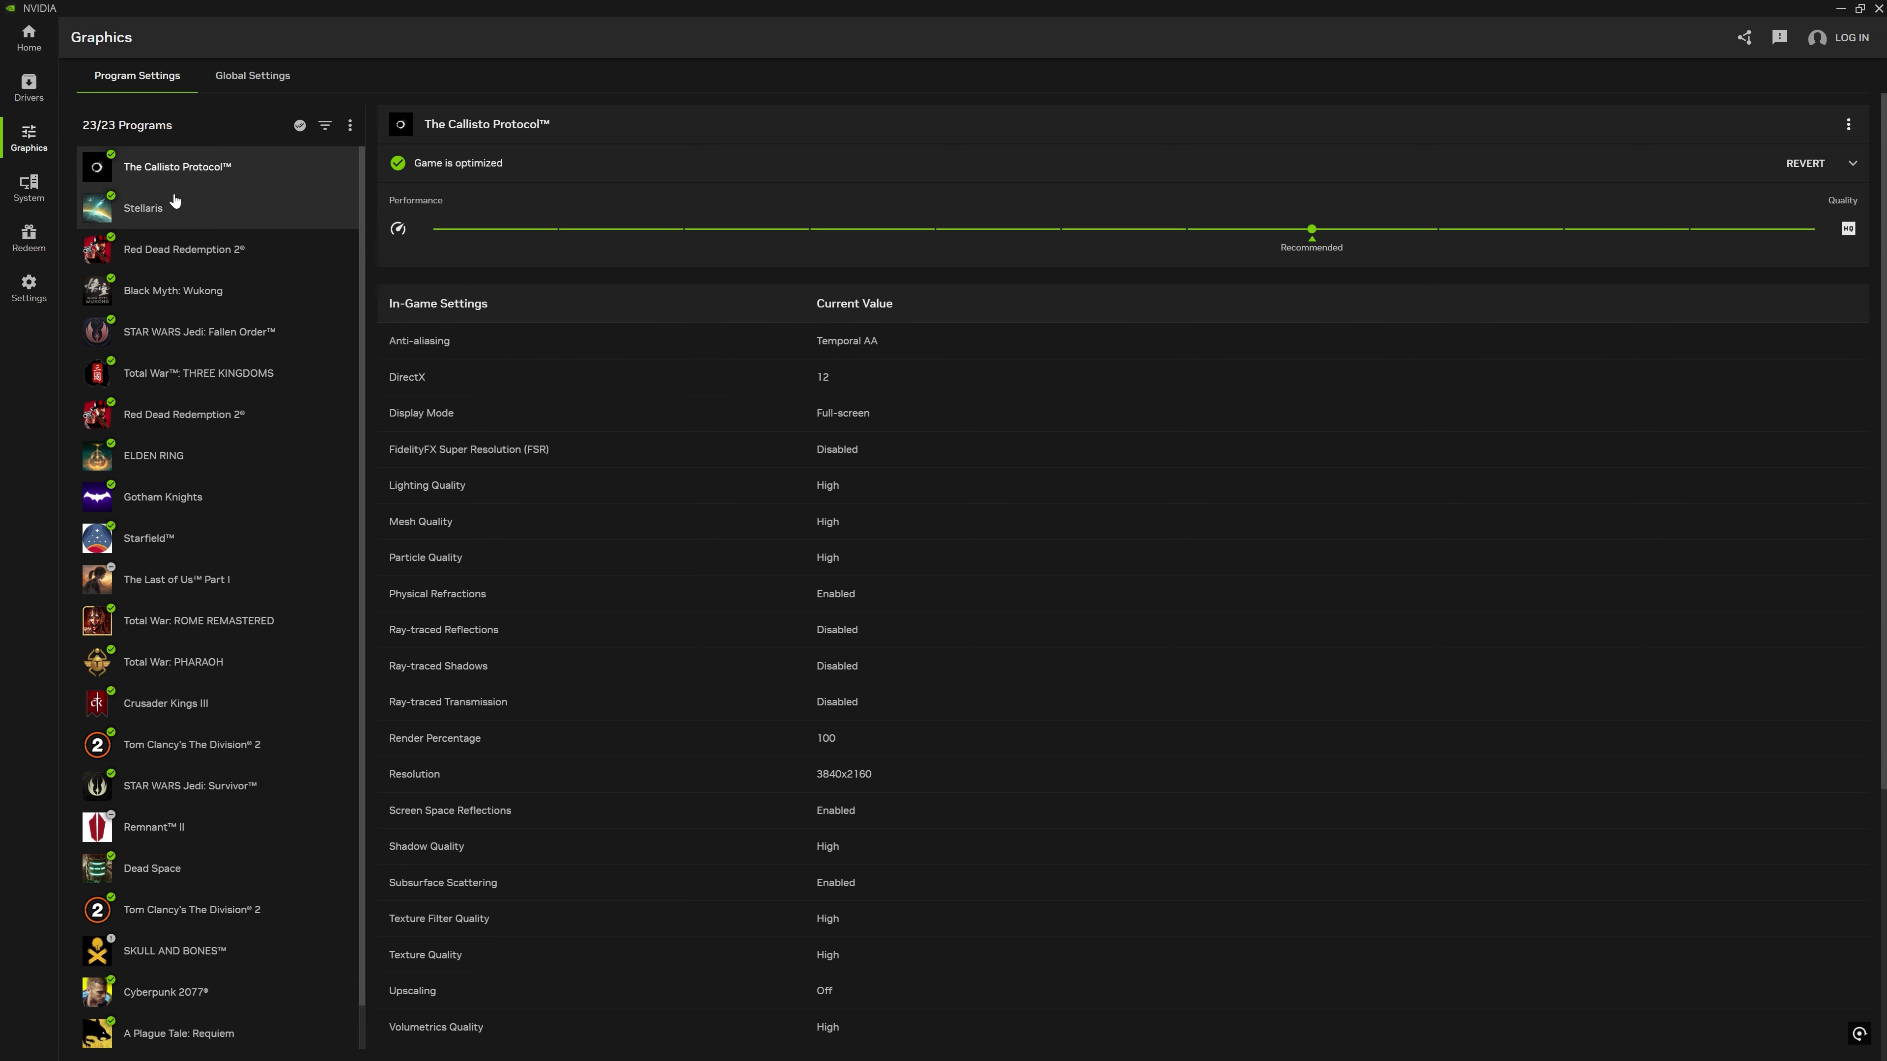
{"action": "scroll", "coordinate": [131, 723], "scroll_direction": "down", "scroll_amount": 1}
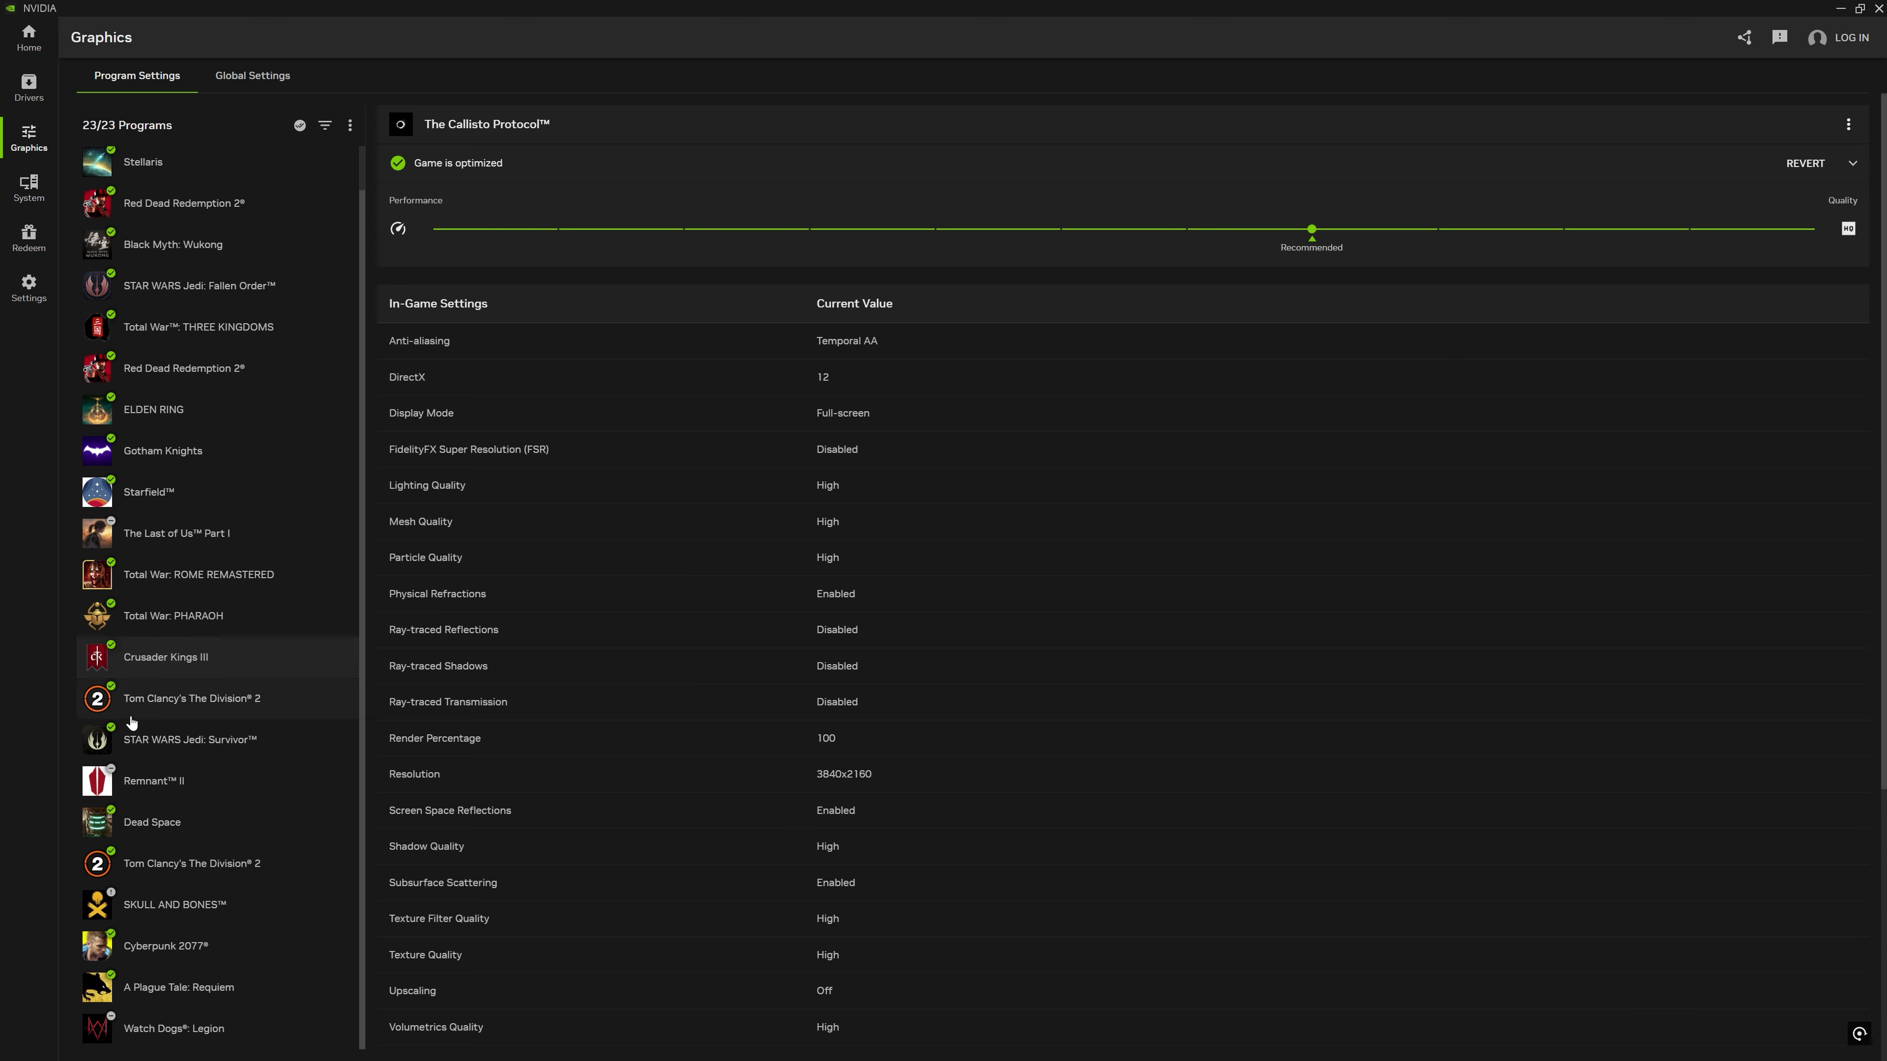
{"action": "scroll", "coordinate": [130, 723], "scroll_direction": "up", "scroll_amount": 1}
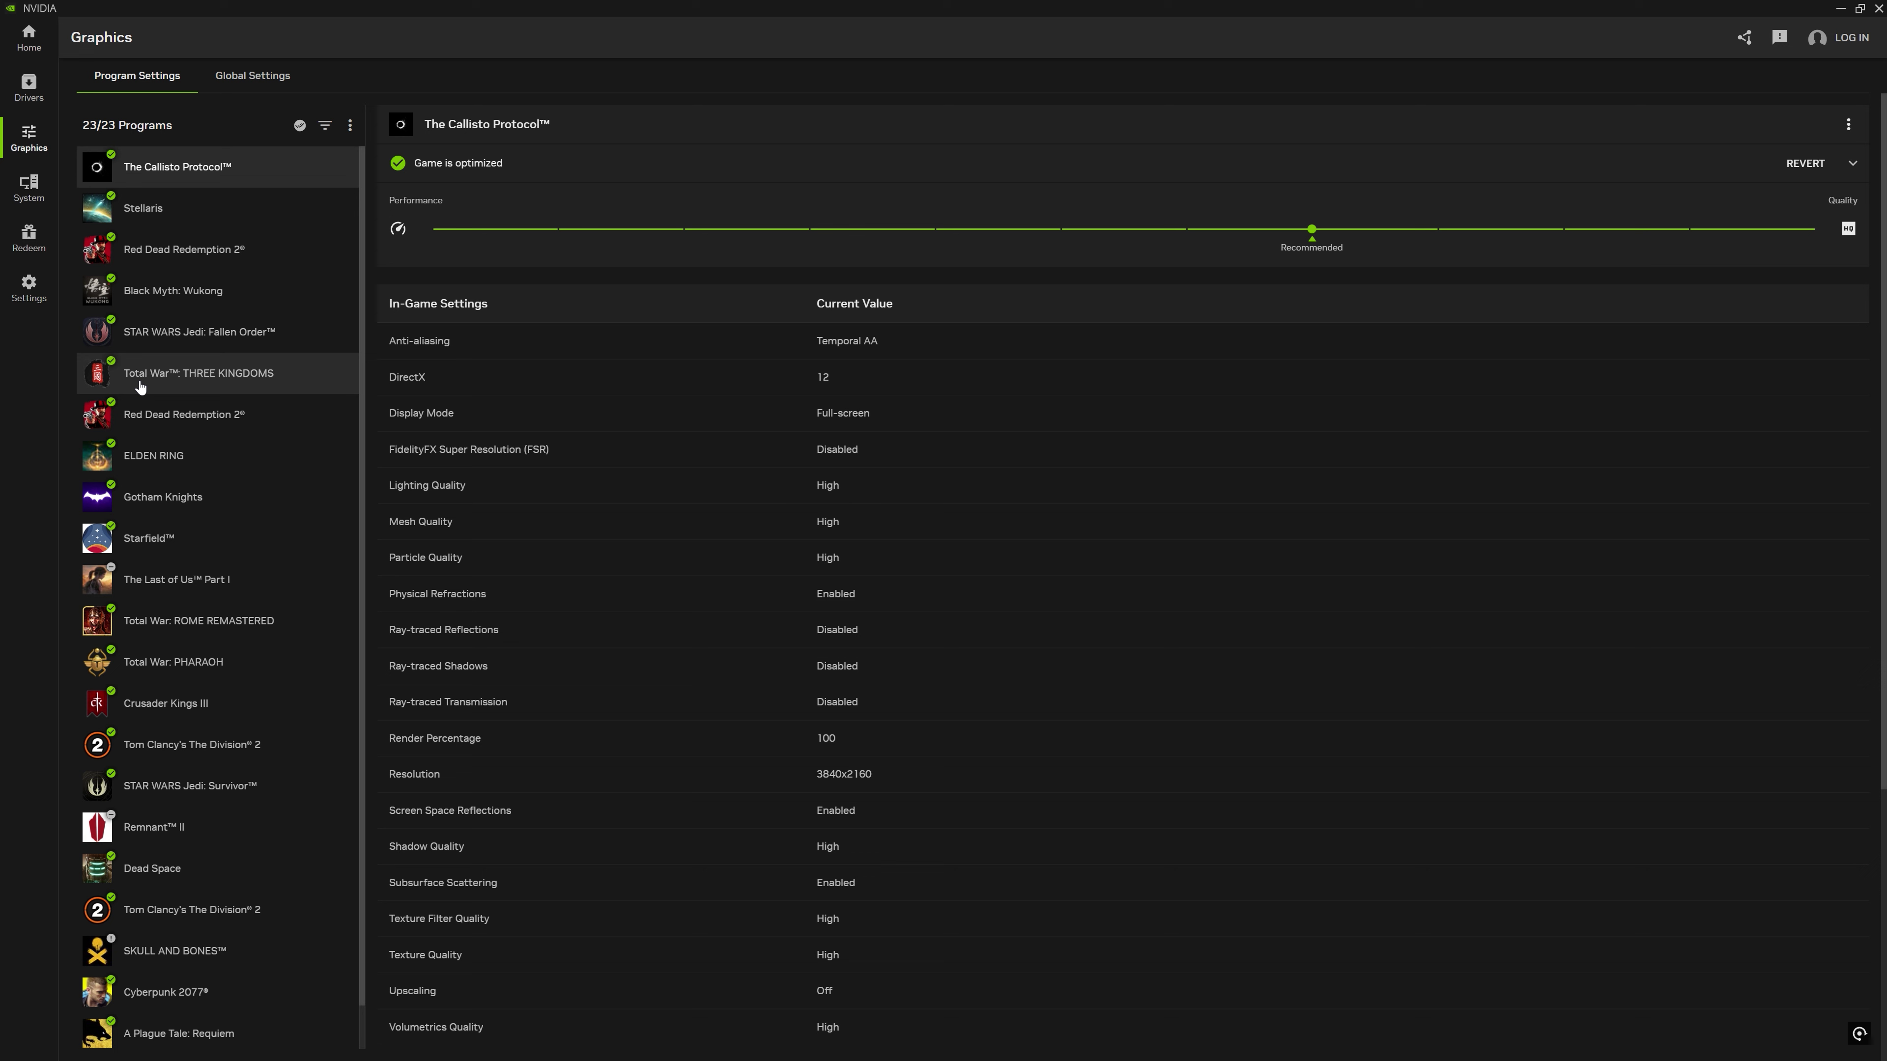
{"action": "left_click", "coordinate": [222, 249]}
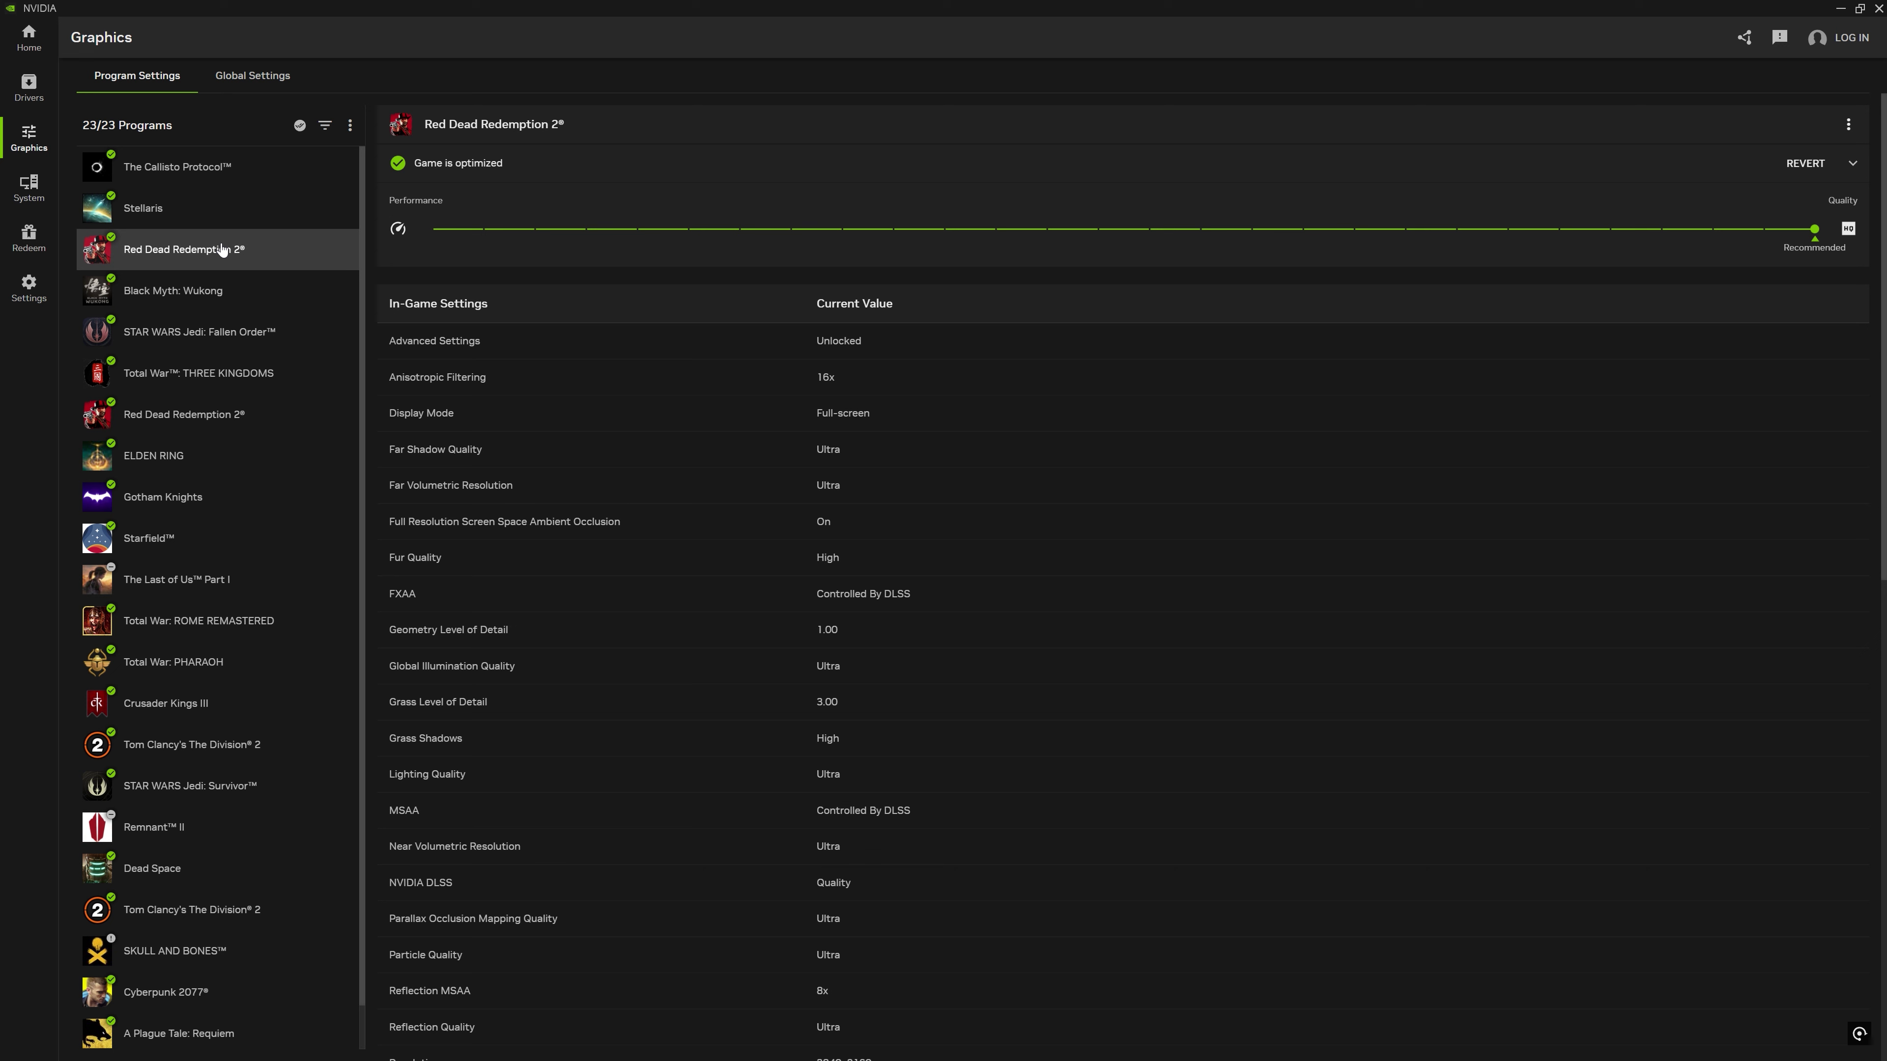
{"action": "scroll", "coordinate": [219, 553], "scroll_direction": "down", "scroll_amount": 1}
Select Cyberpunk 2077 and slide its optimization to full Quality, back to Recommended, then Quality again
{"action": "left_click", "coordinate": [185, 961]}
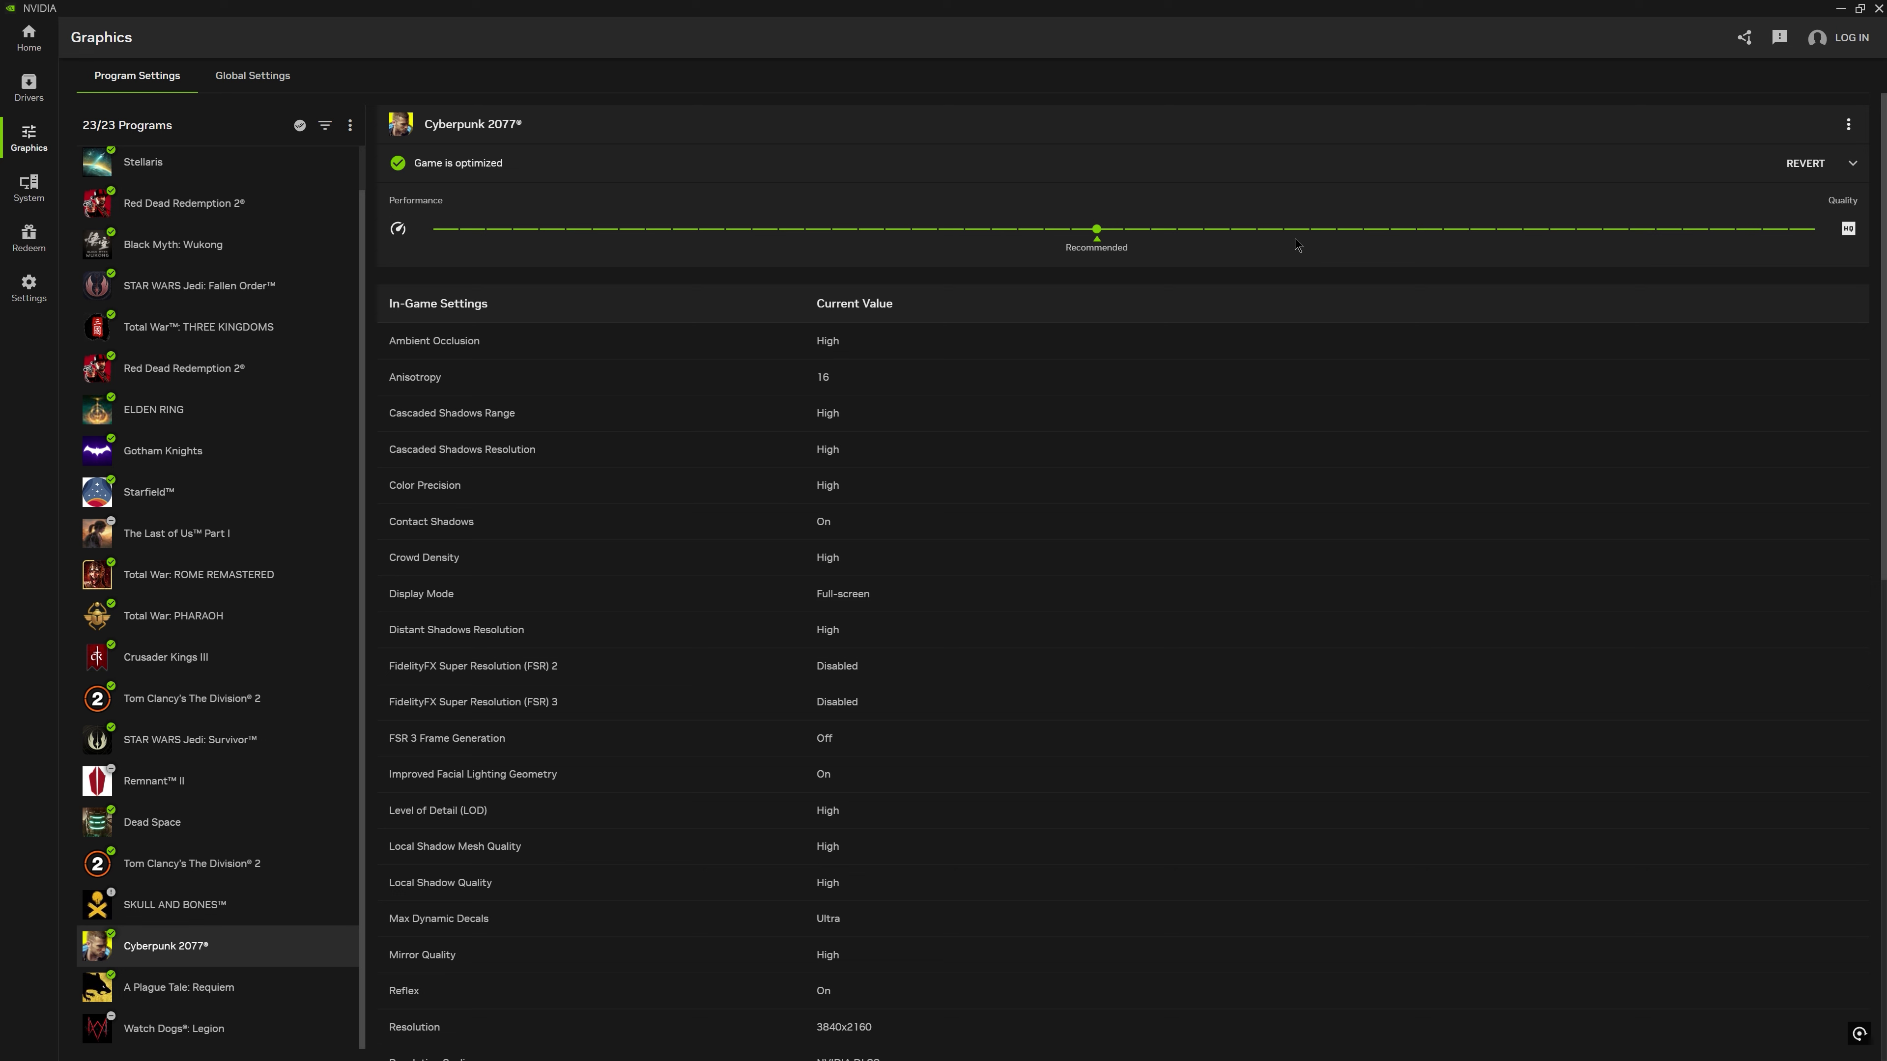
{"action": "left_click_drag", "start_coordinate": [1096, 232], "coordinate": [1820, 261]}
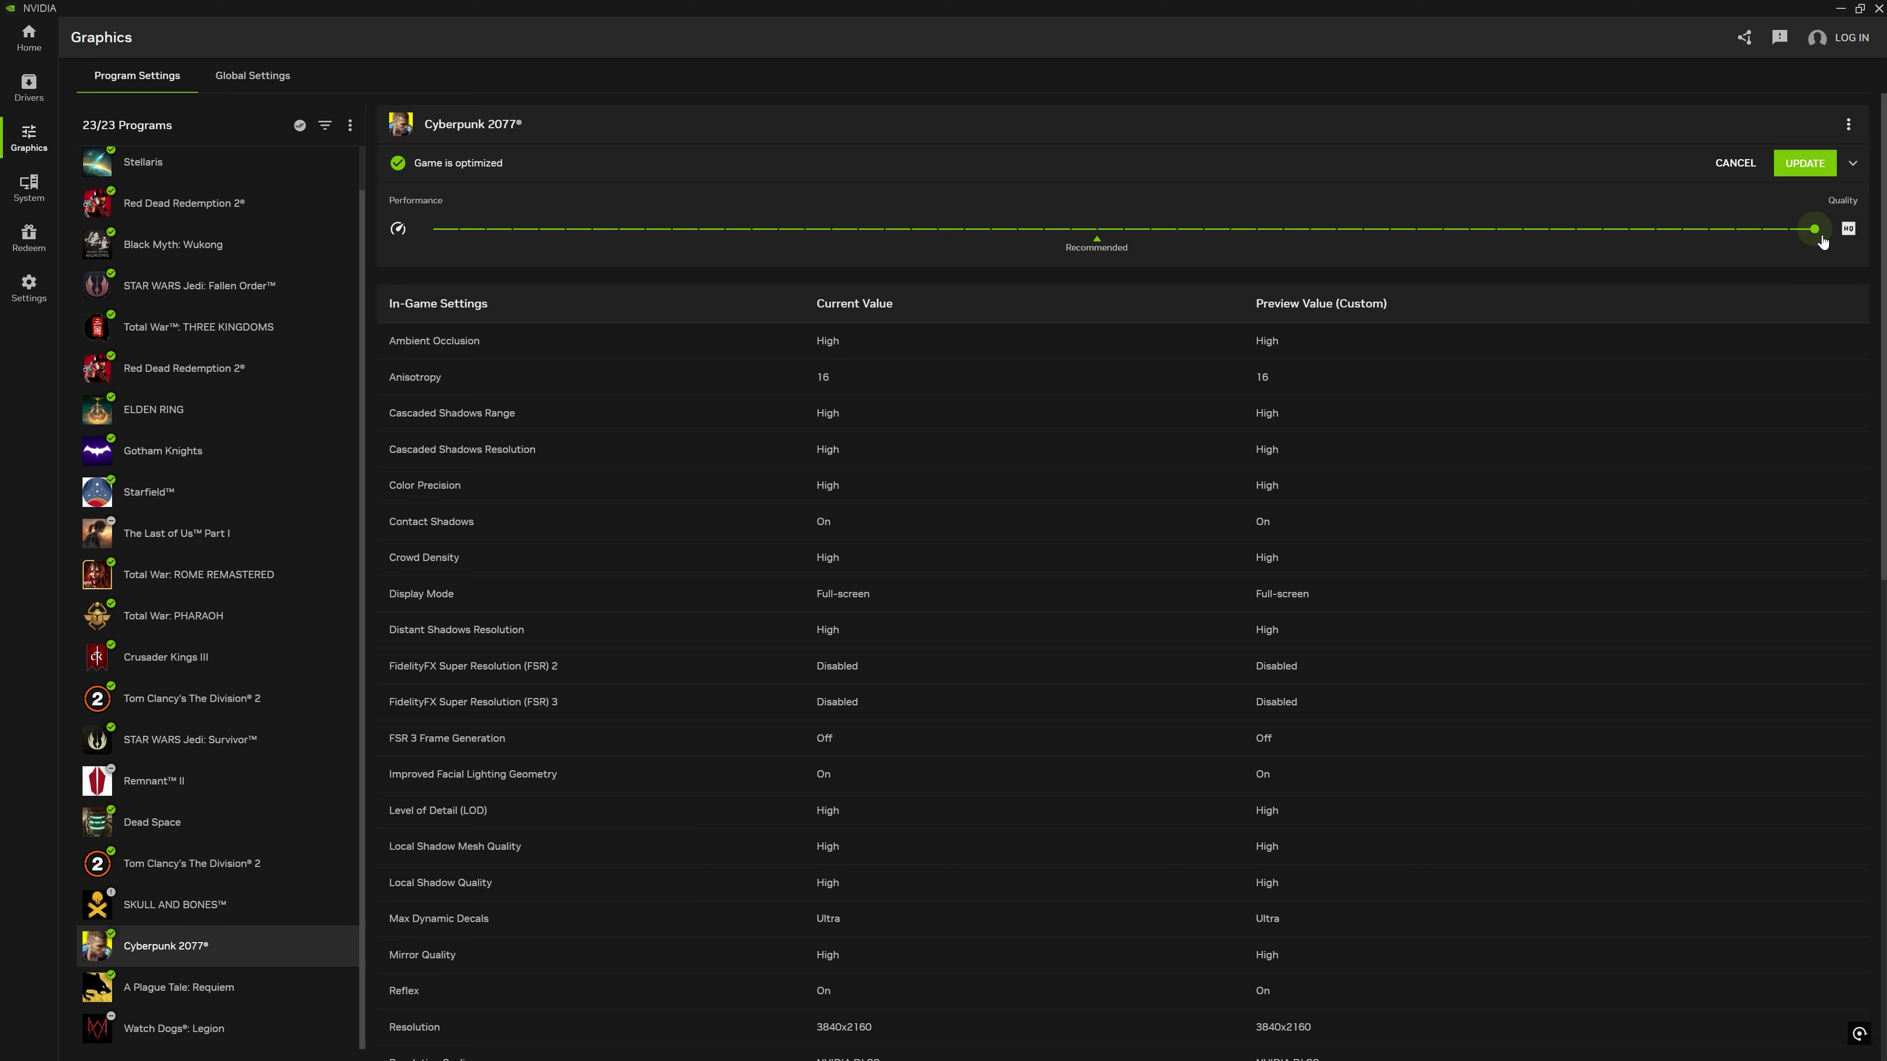
{"action": "left_click_drag", "start_coordinate": [1817, 237], "coordinate": [1102, 230]}
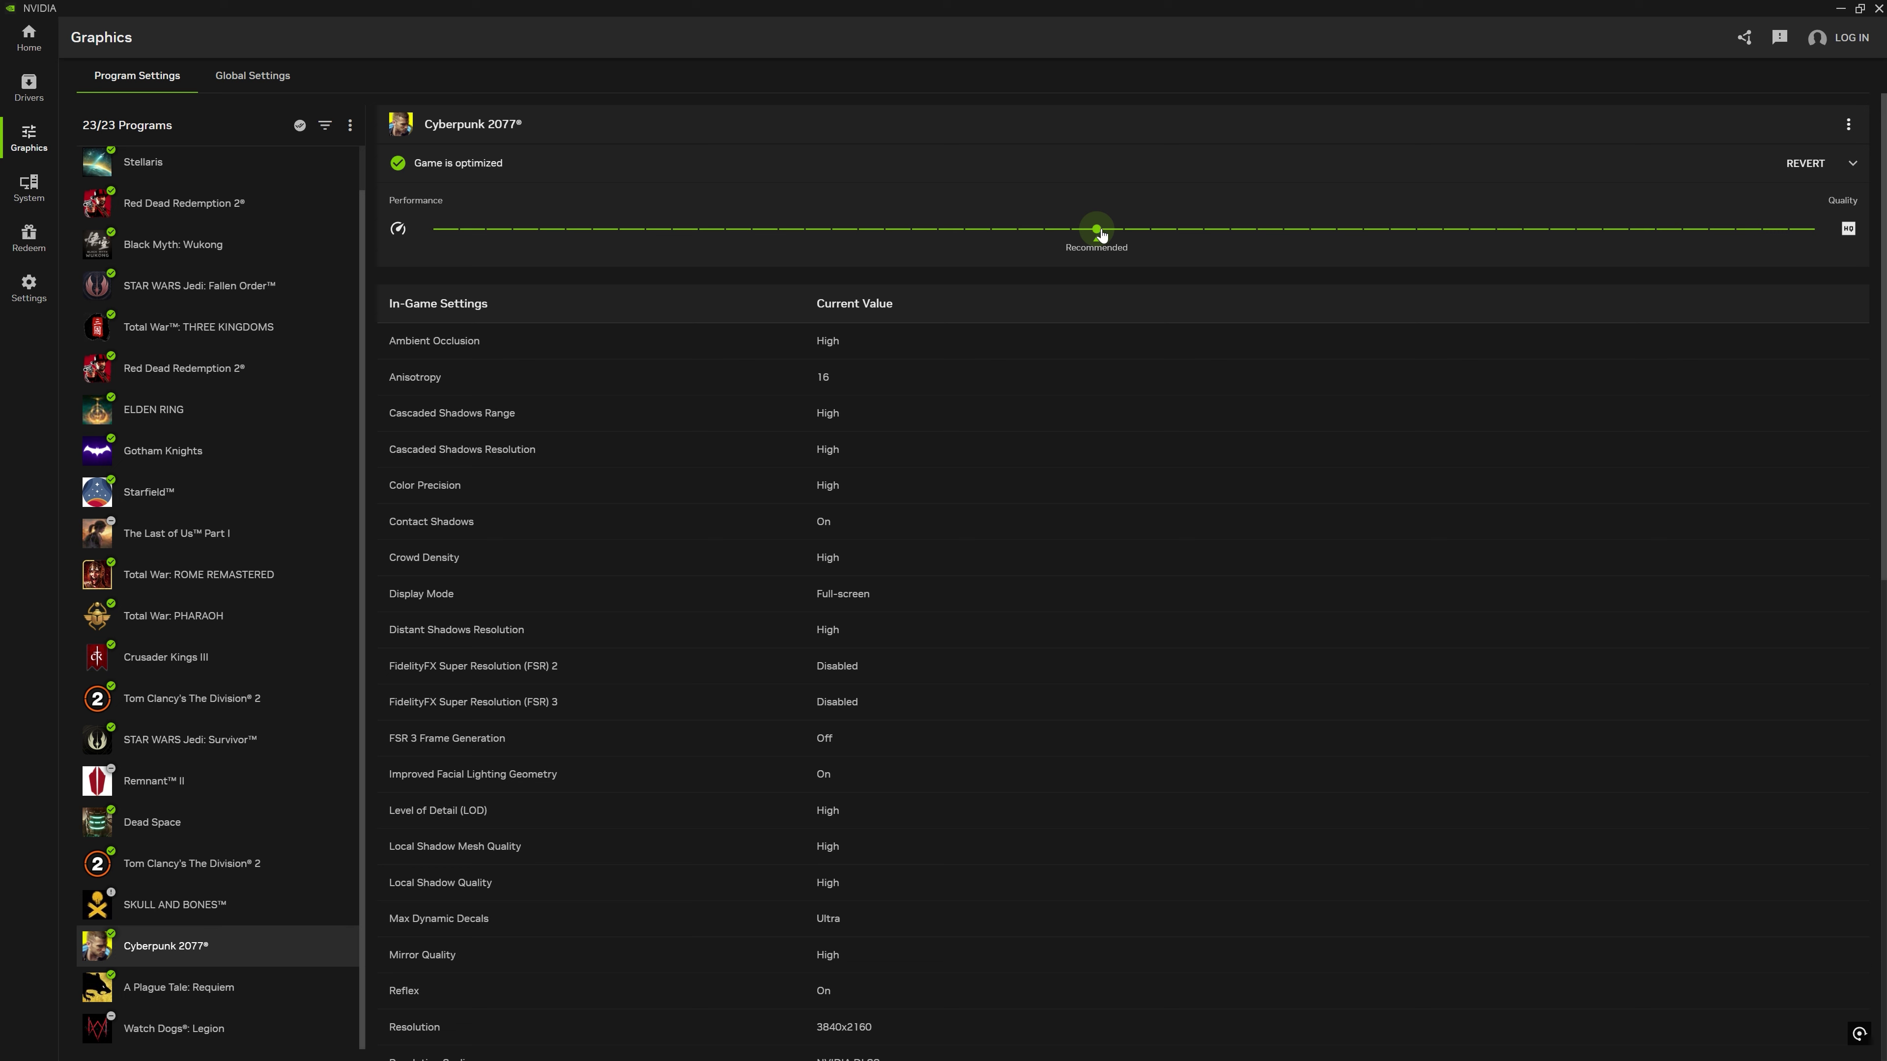
{"action": "left_click_drag", "start_coordinate": [1101, 231], "coordinate": [1814, 231]}
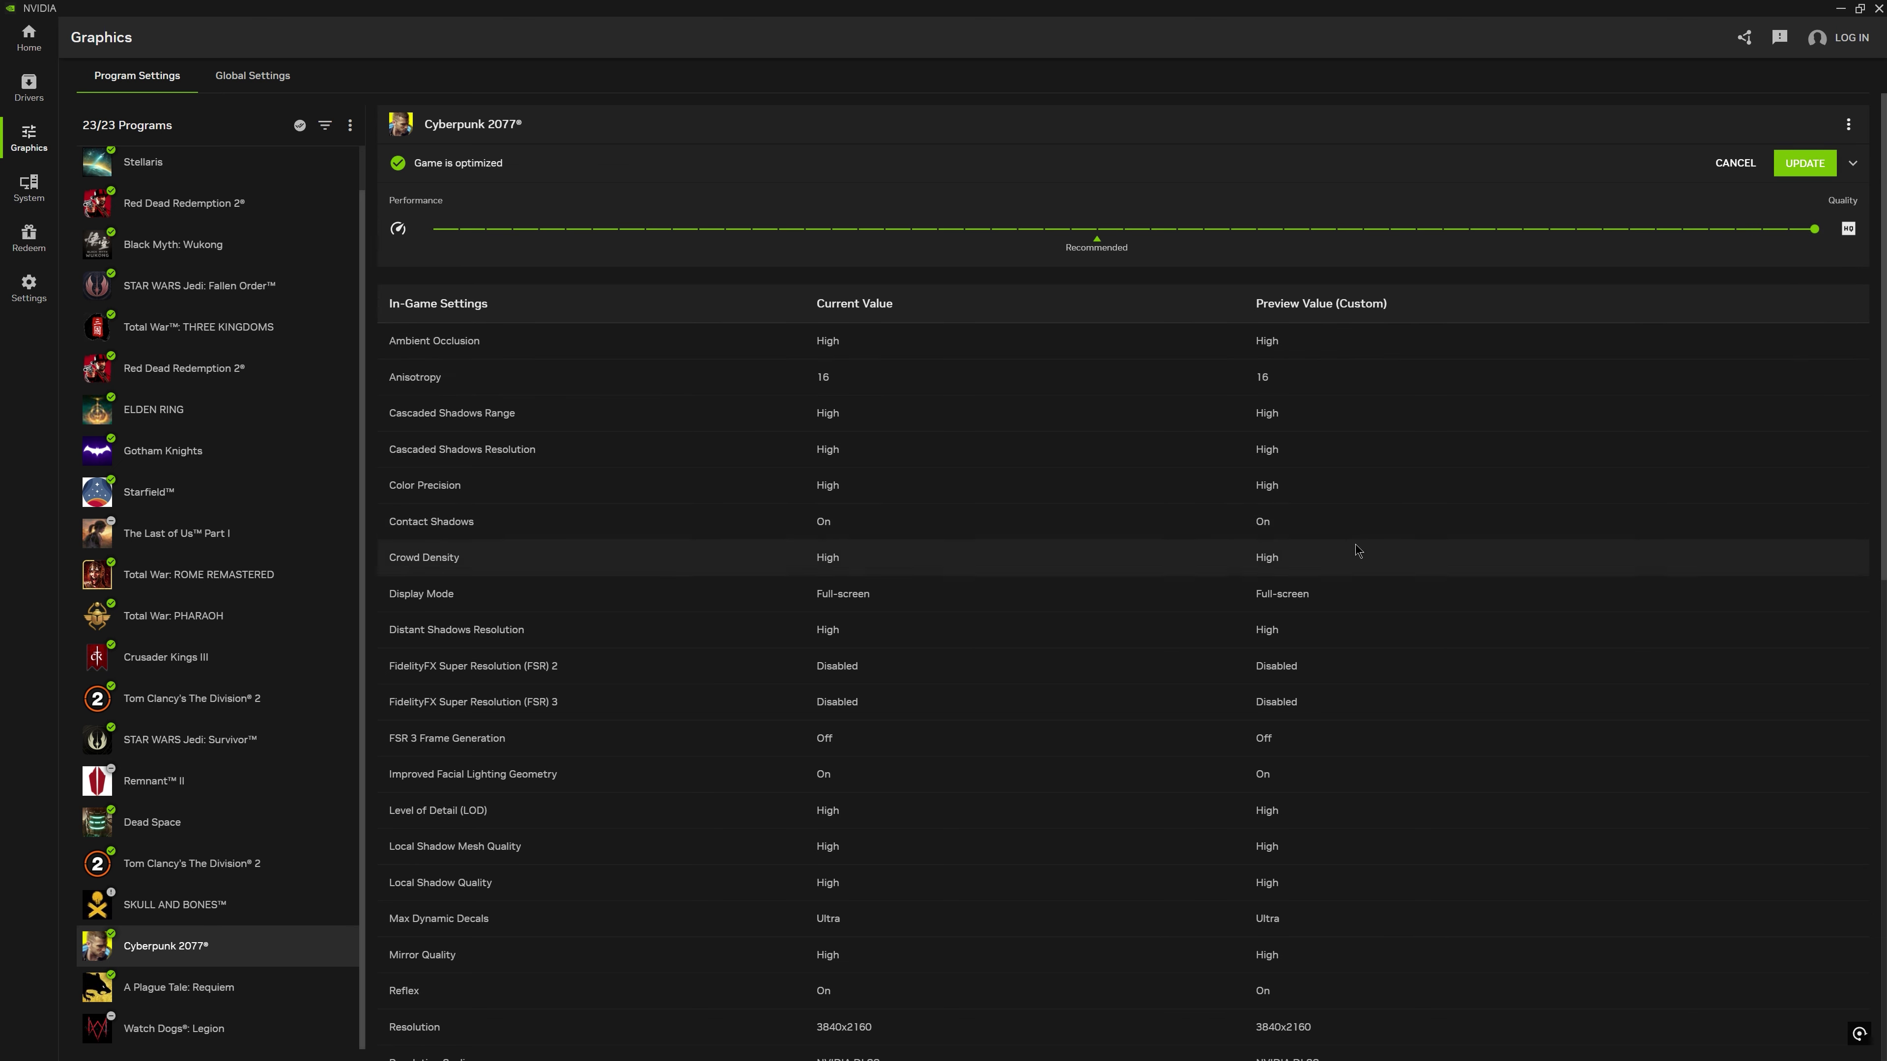
Scroll through the Preview Value column of Cyberpunk 2077's maximum-quality settings
{"action": "scroll", "coordinate": [1346, 692], "scroll_direction": "down", "scroll_amount": 1}
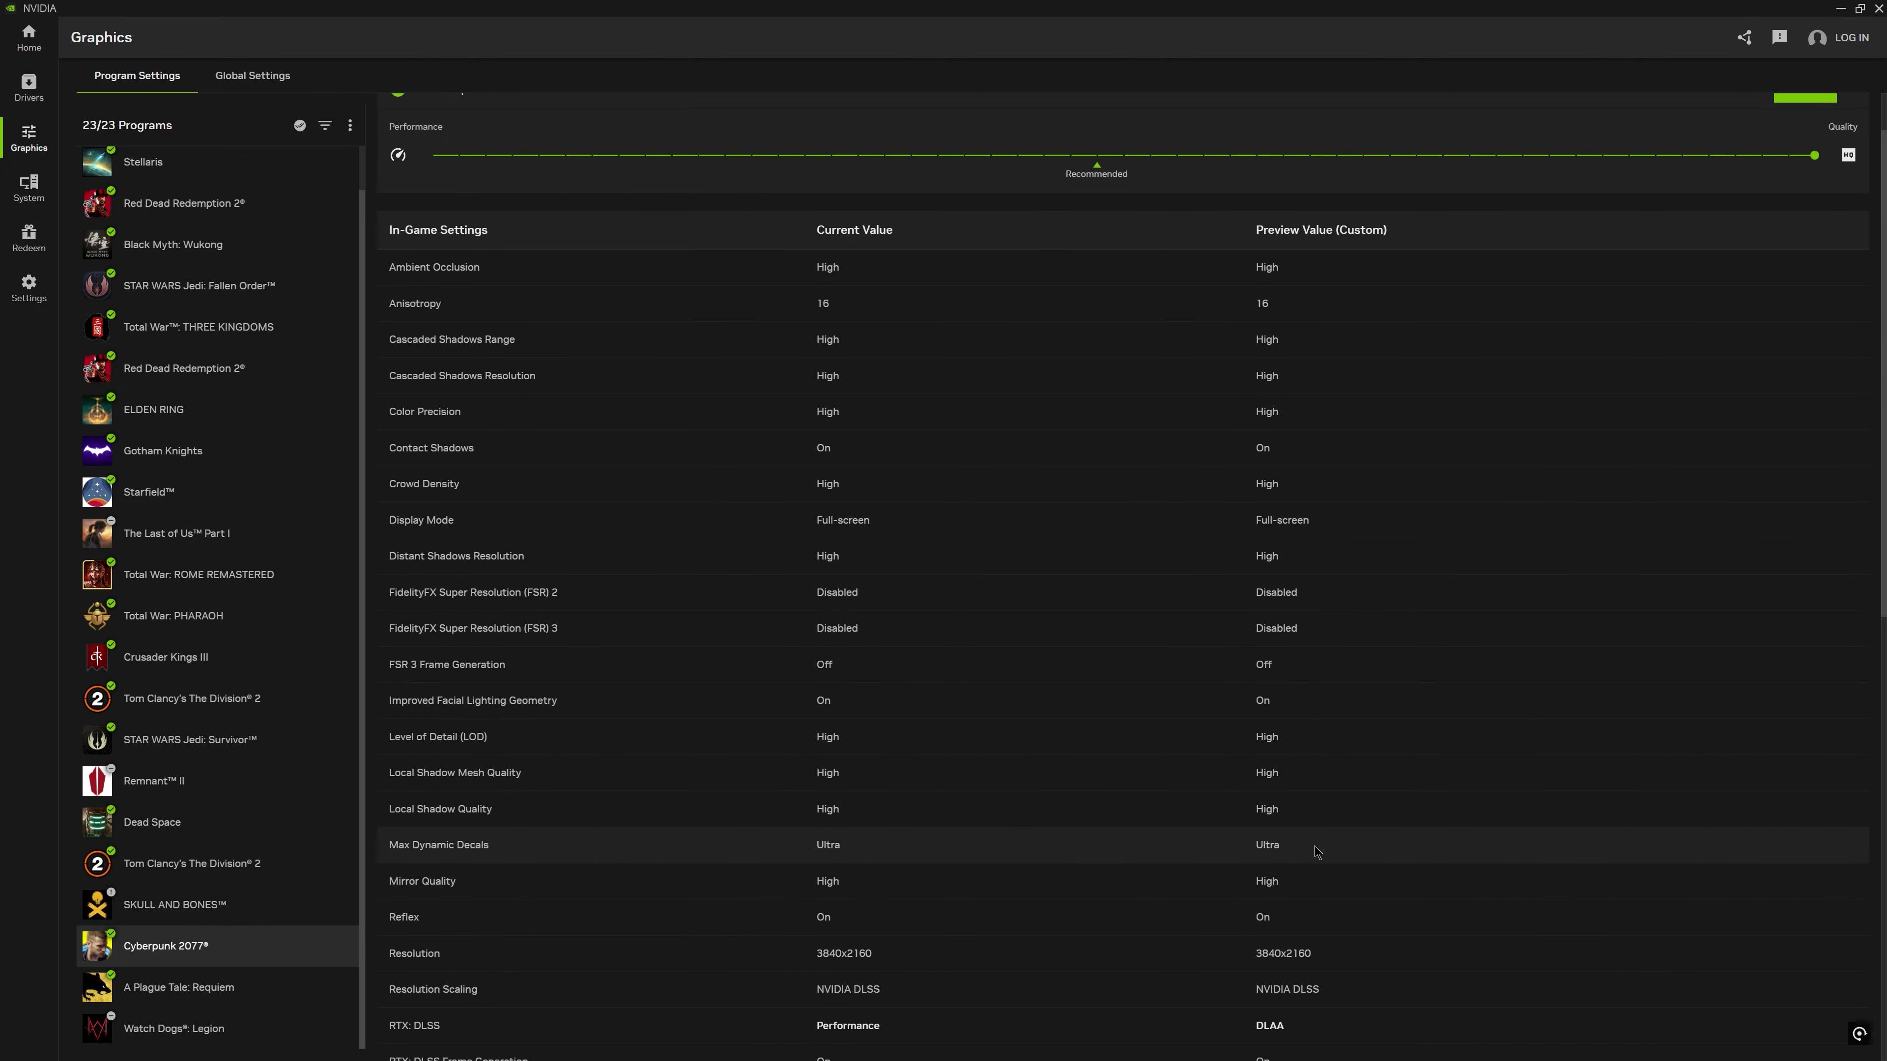
{"action": "scroll", "coordinate": [1275, 978], "scroll_direction": "down", "scroll_amount": 2}
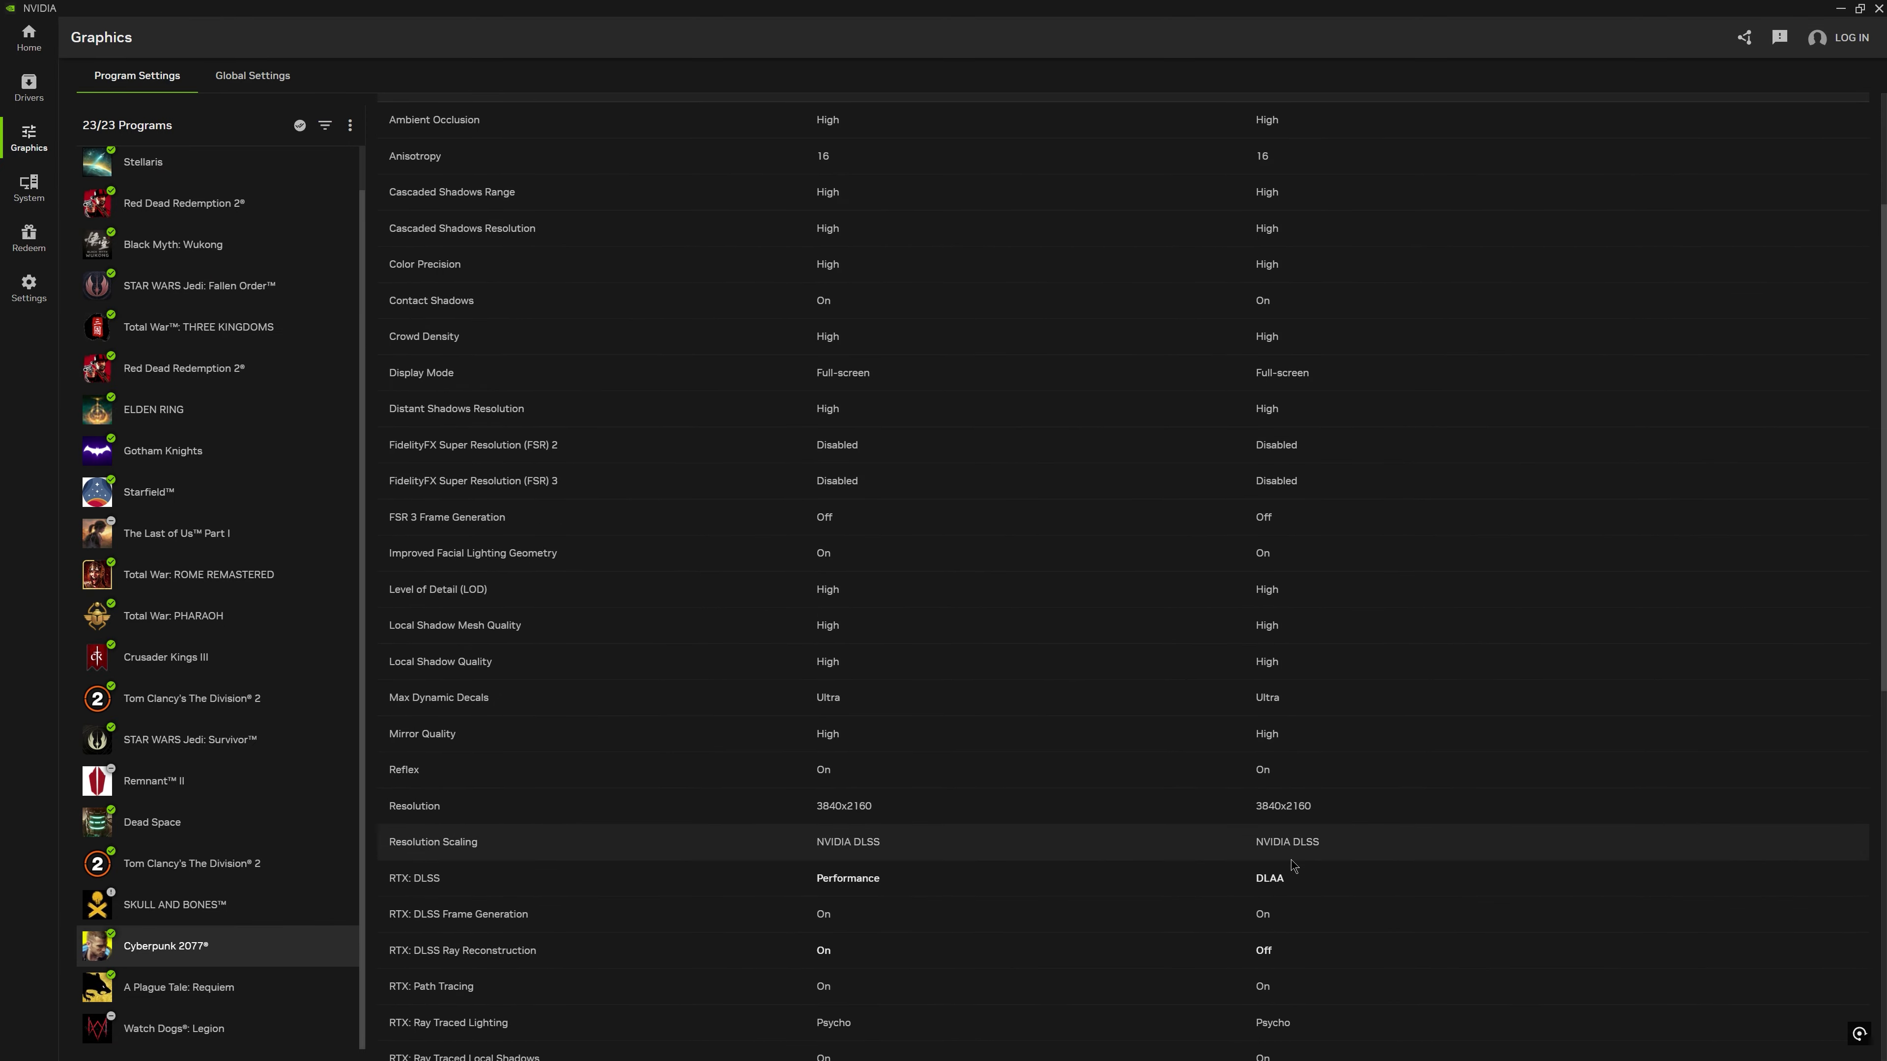
{"action": "scroll", "coordinate": [1286, 881], "scroll_direction": "down", "scroll_amount": 1}
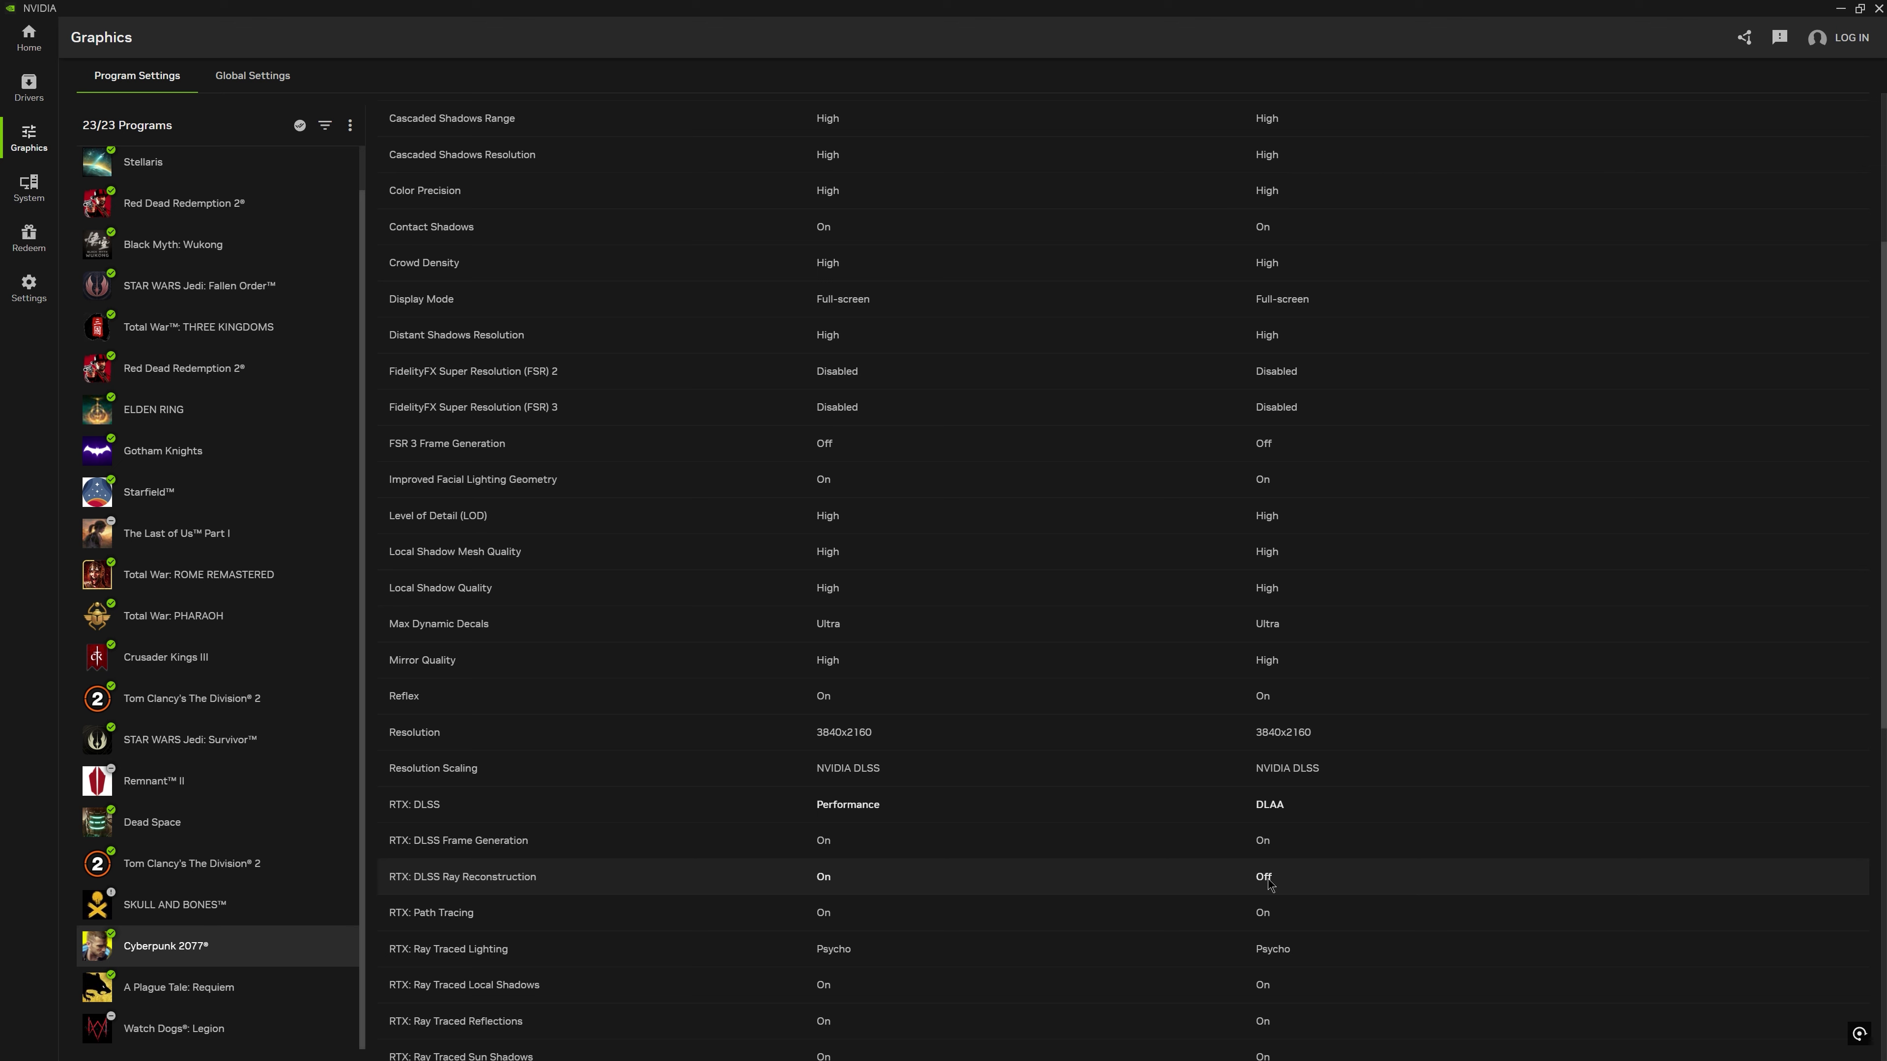
{"action": "scroll", "coordinate": [1268, 879], "scroll_direction": "down", "scroll_amount": 2}
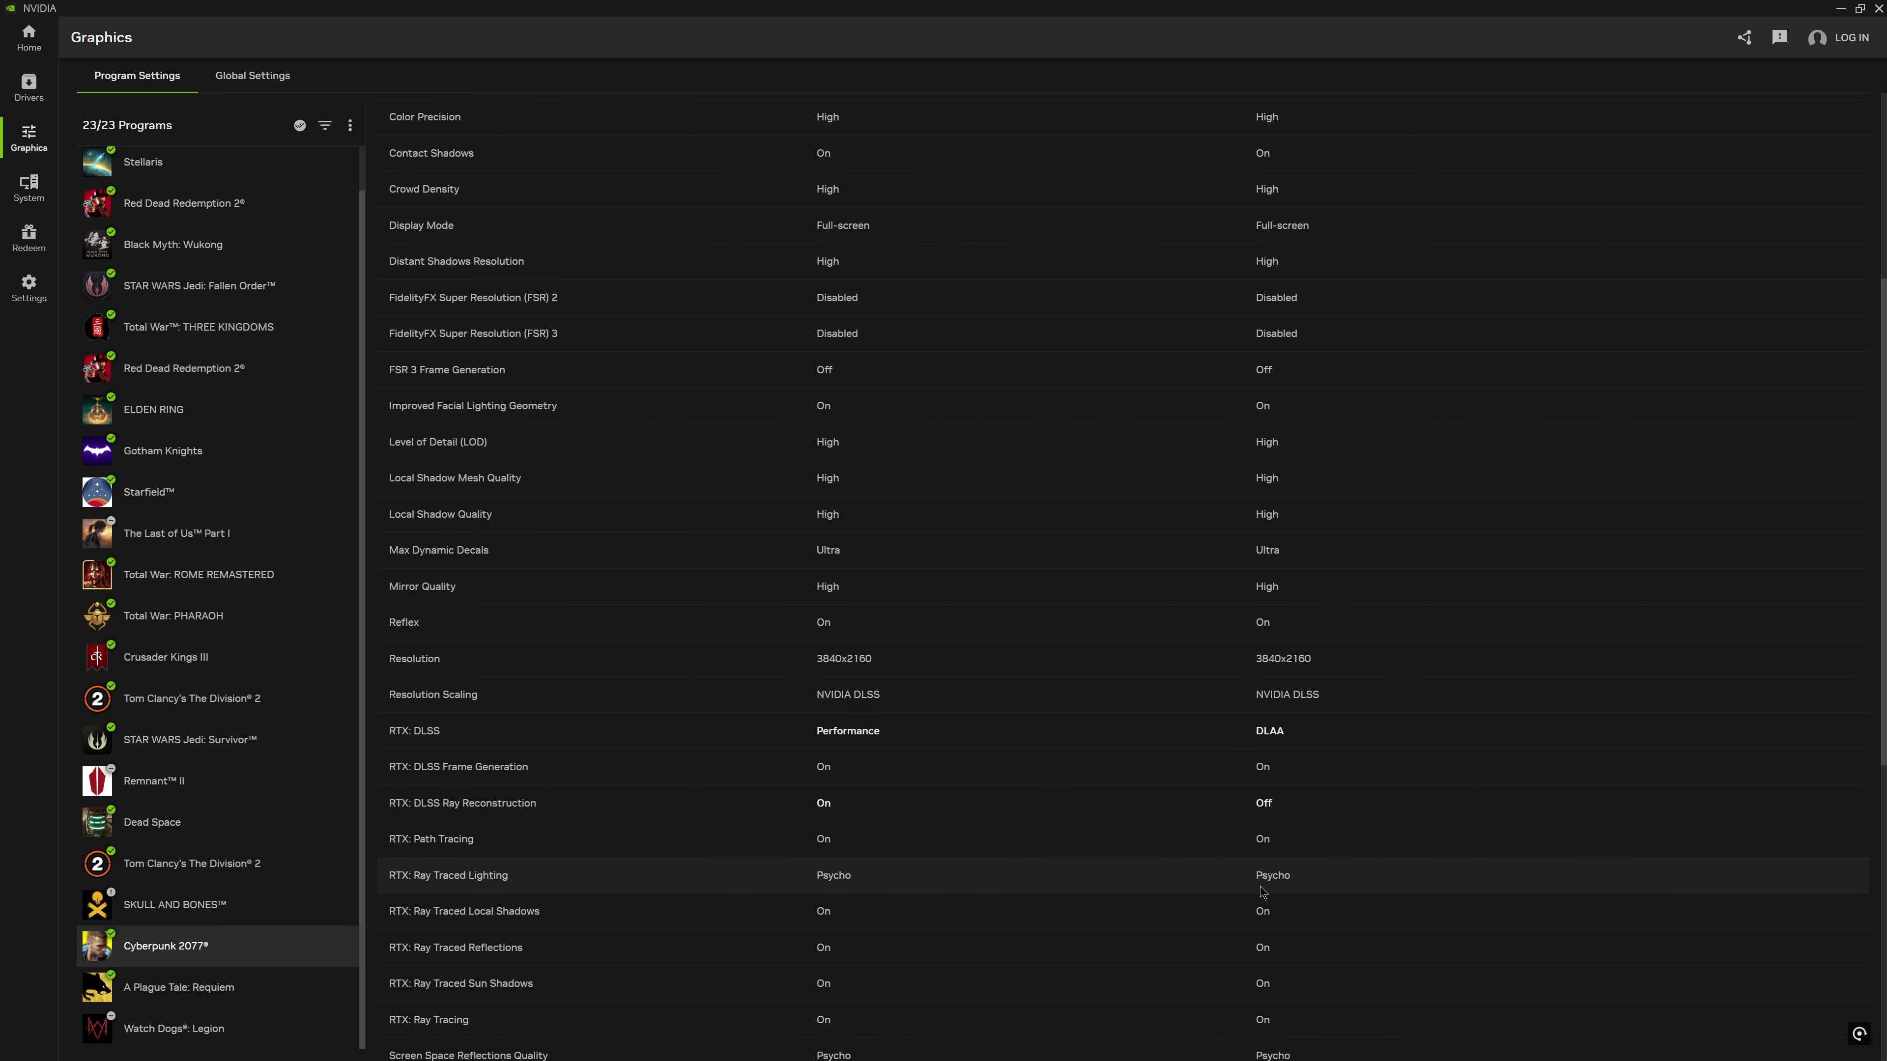
{"action": "scroll", "coordinate": [1263, 891], "scroll_direction": "down", "scroll_amount": 4}
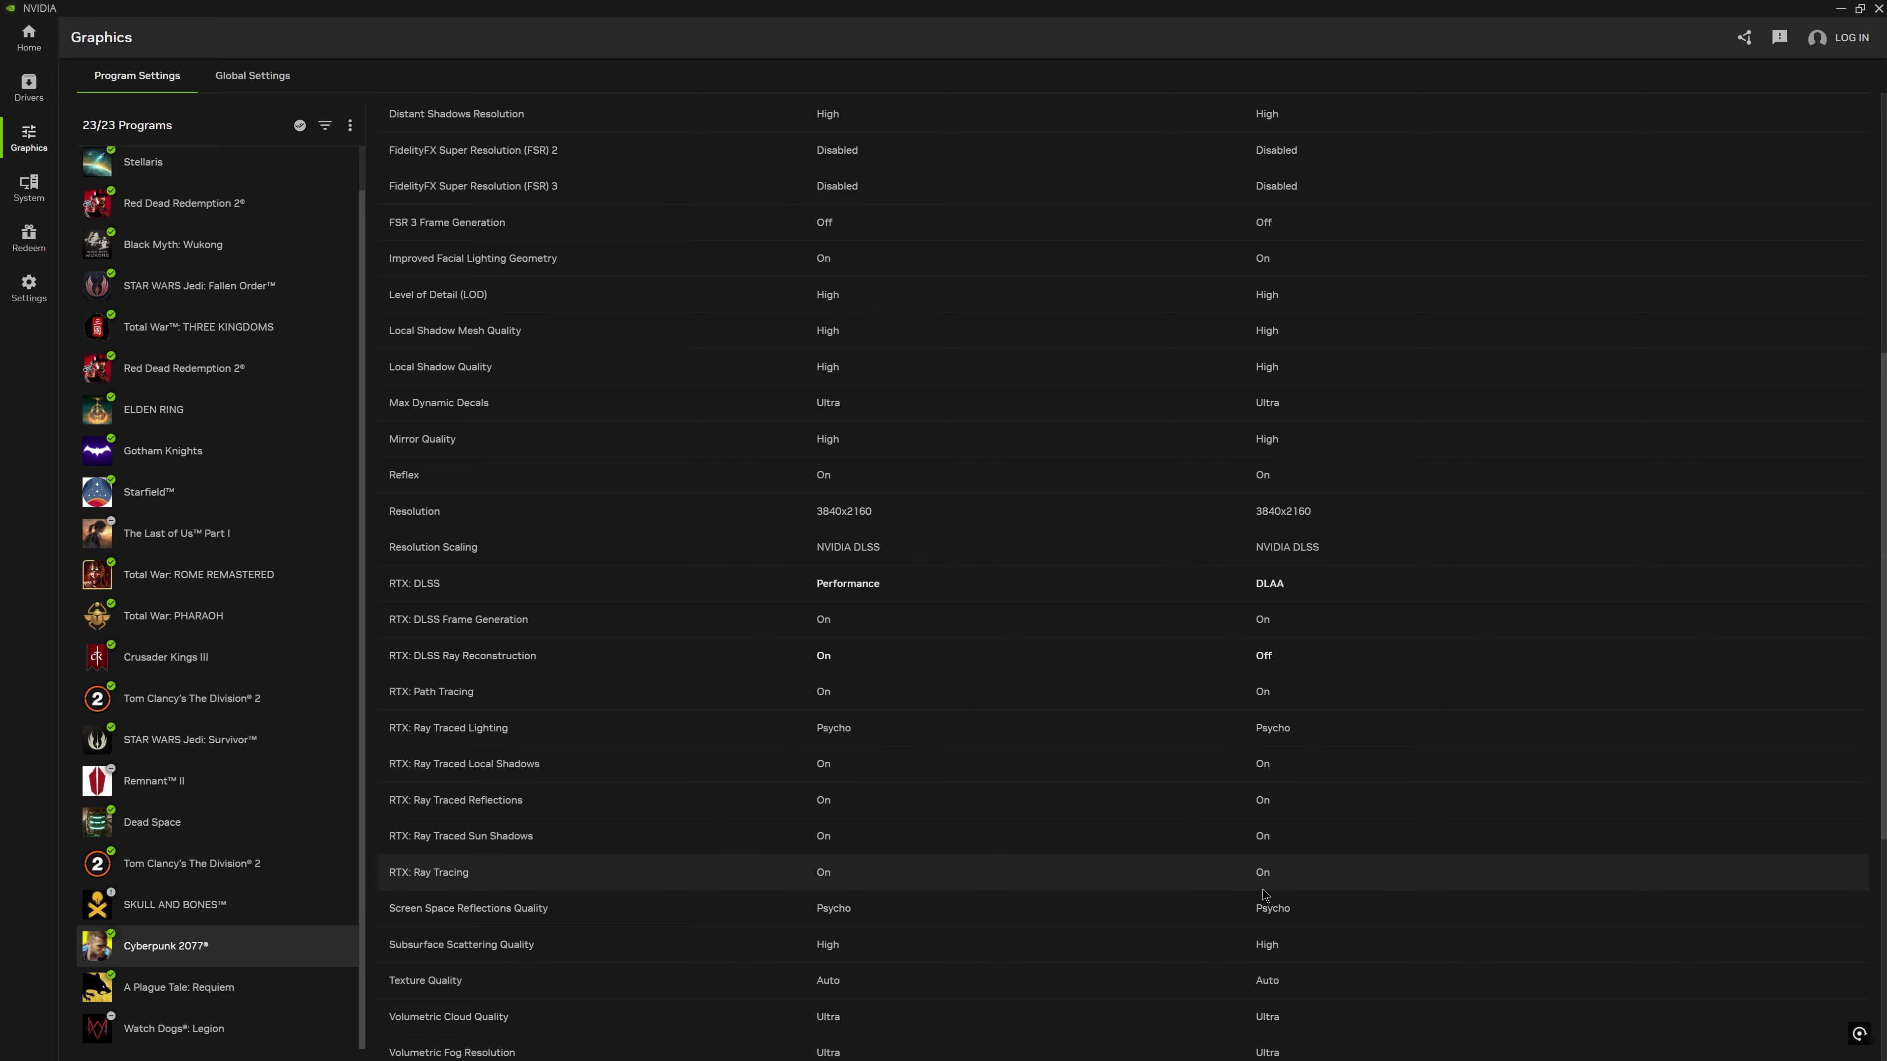
{"action": "scroll", "coordinate": [1264, 971], "scroll_direction": "down", "scroll_amount": 4}
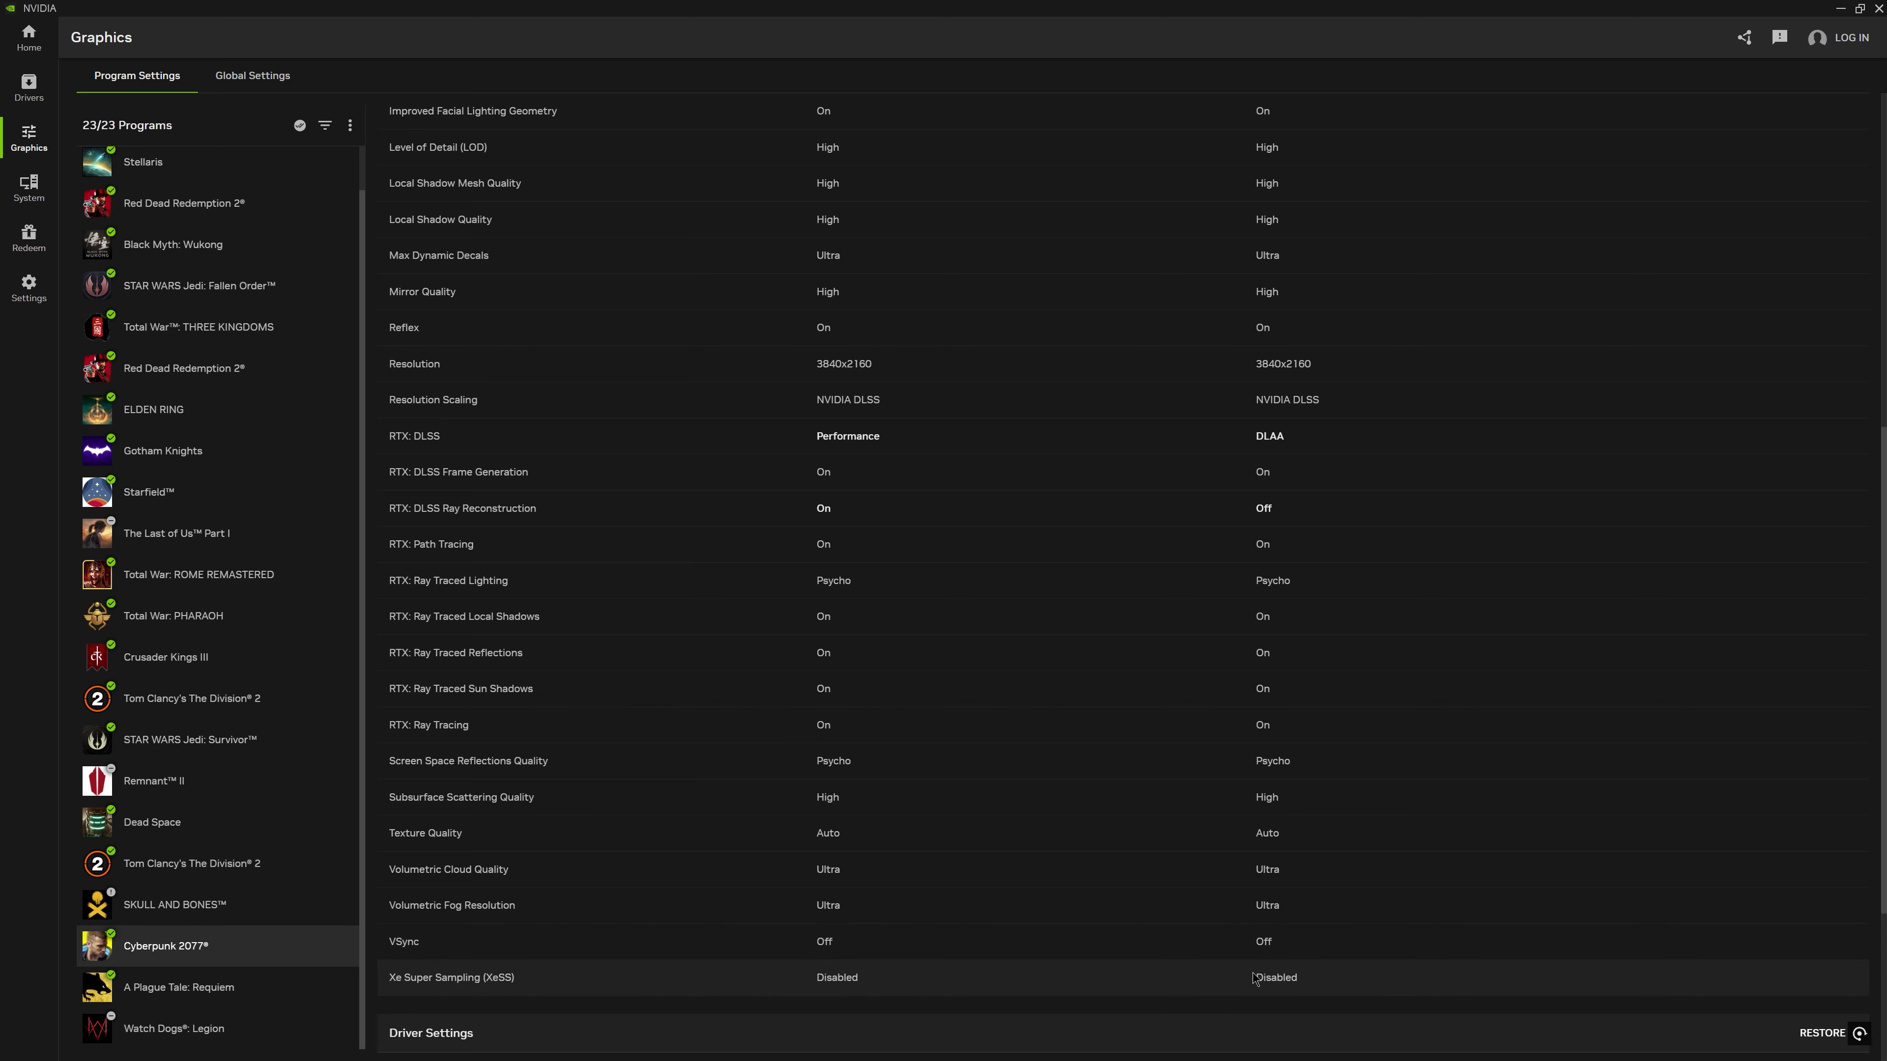
{"action": "scroll", "coordinate": [1254, 977], "scroll_direction": "up", "scroll_amount": 10}
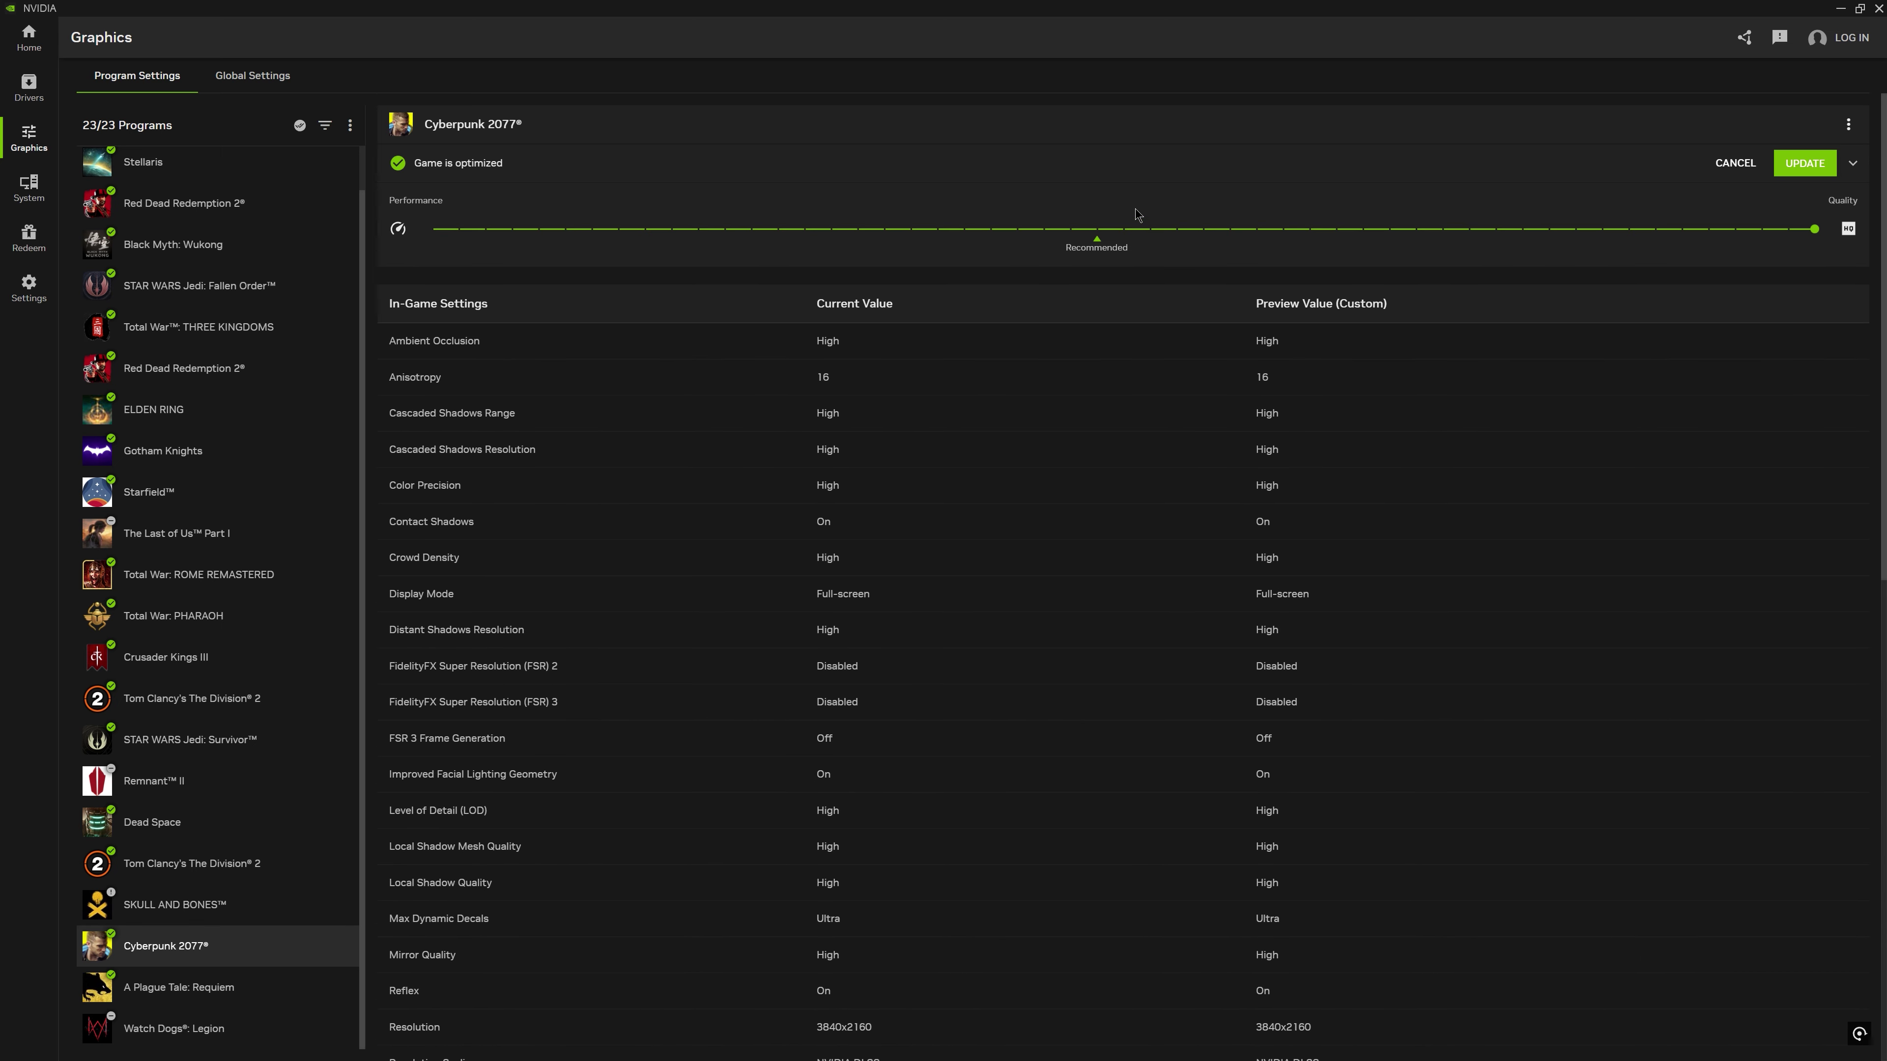
Return the slider to Recommended, cancel the pending change, and view the System overview
{"action": "left_click_drag", "start_coordinate": [1814, 229], "coordinate": [1202, 229]}
{"action": "left_click_drag", "start_coordinate": [1205, 298], "coordinate": [1863, 239]}
{"action": "left_click", "coordinate": [1735, 163]}
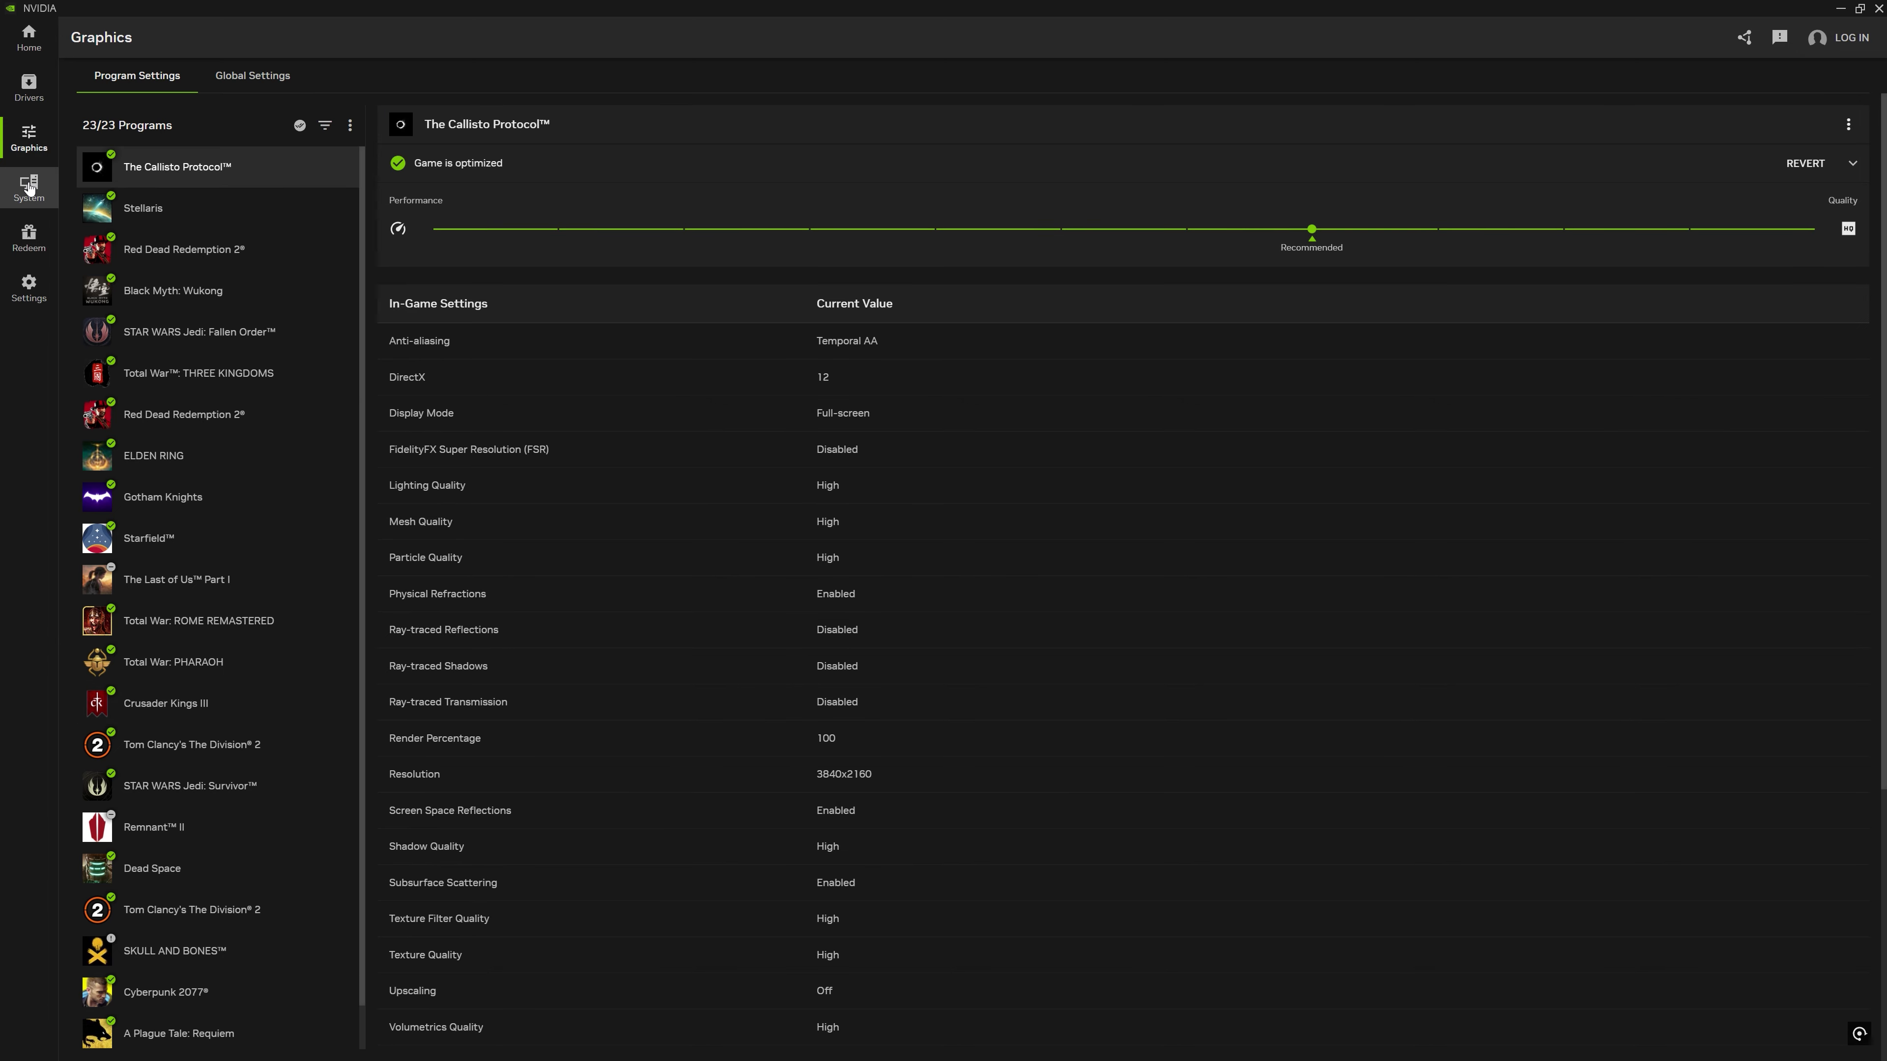
{"action": "left_click", "coordinate": [29, 188]}
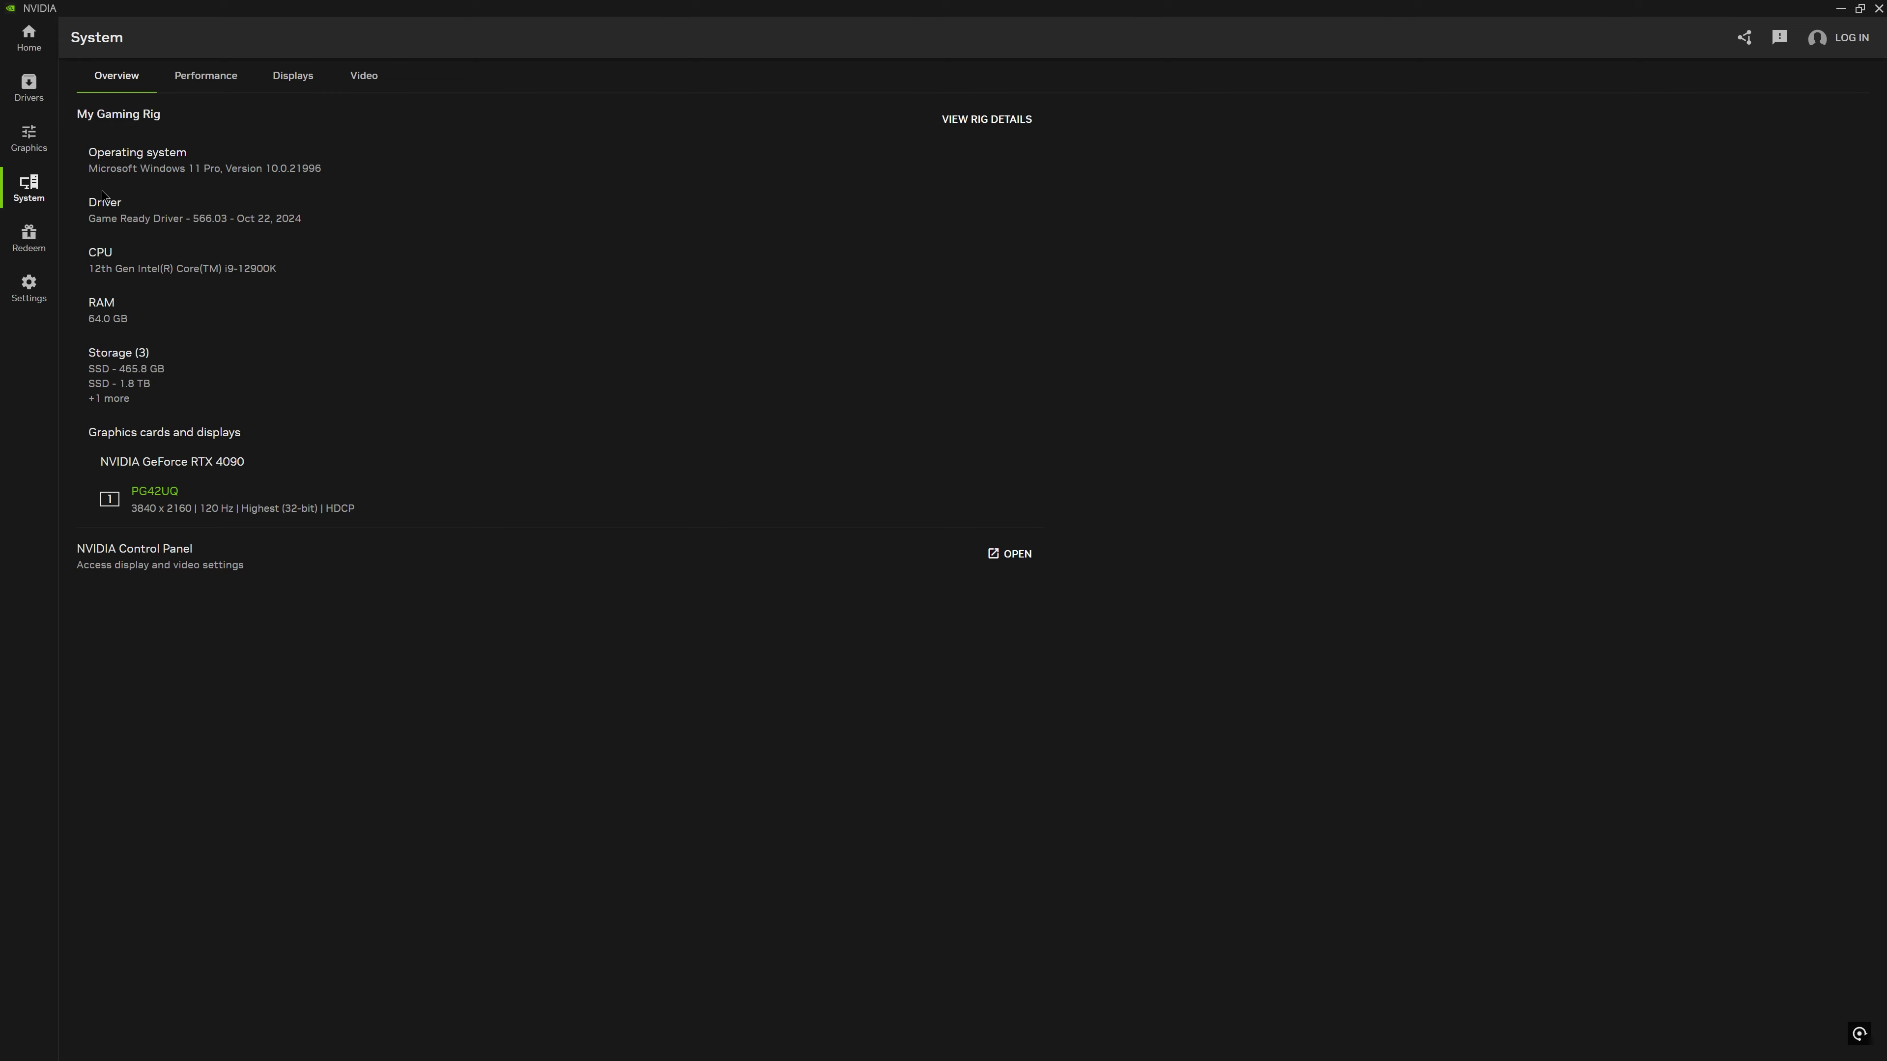
On the Performance tab, raise the Power maximum limit to 115%
{"action": "left_click", "coordinate": [190, 83]}
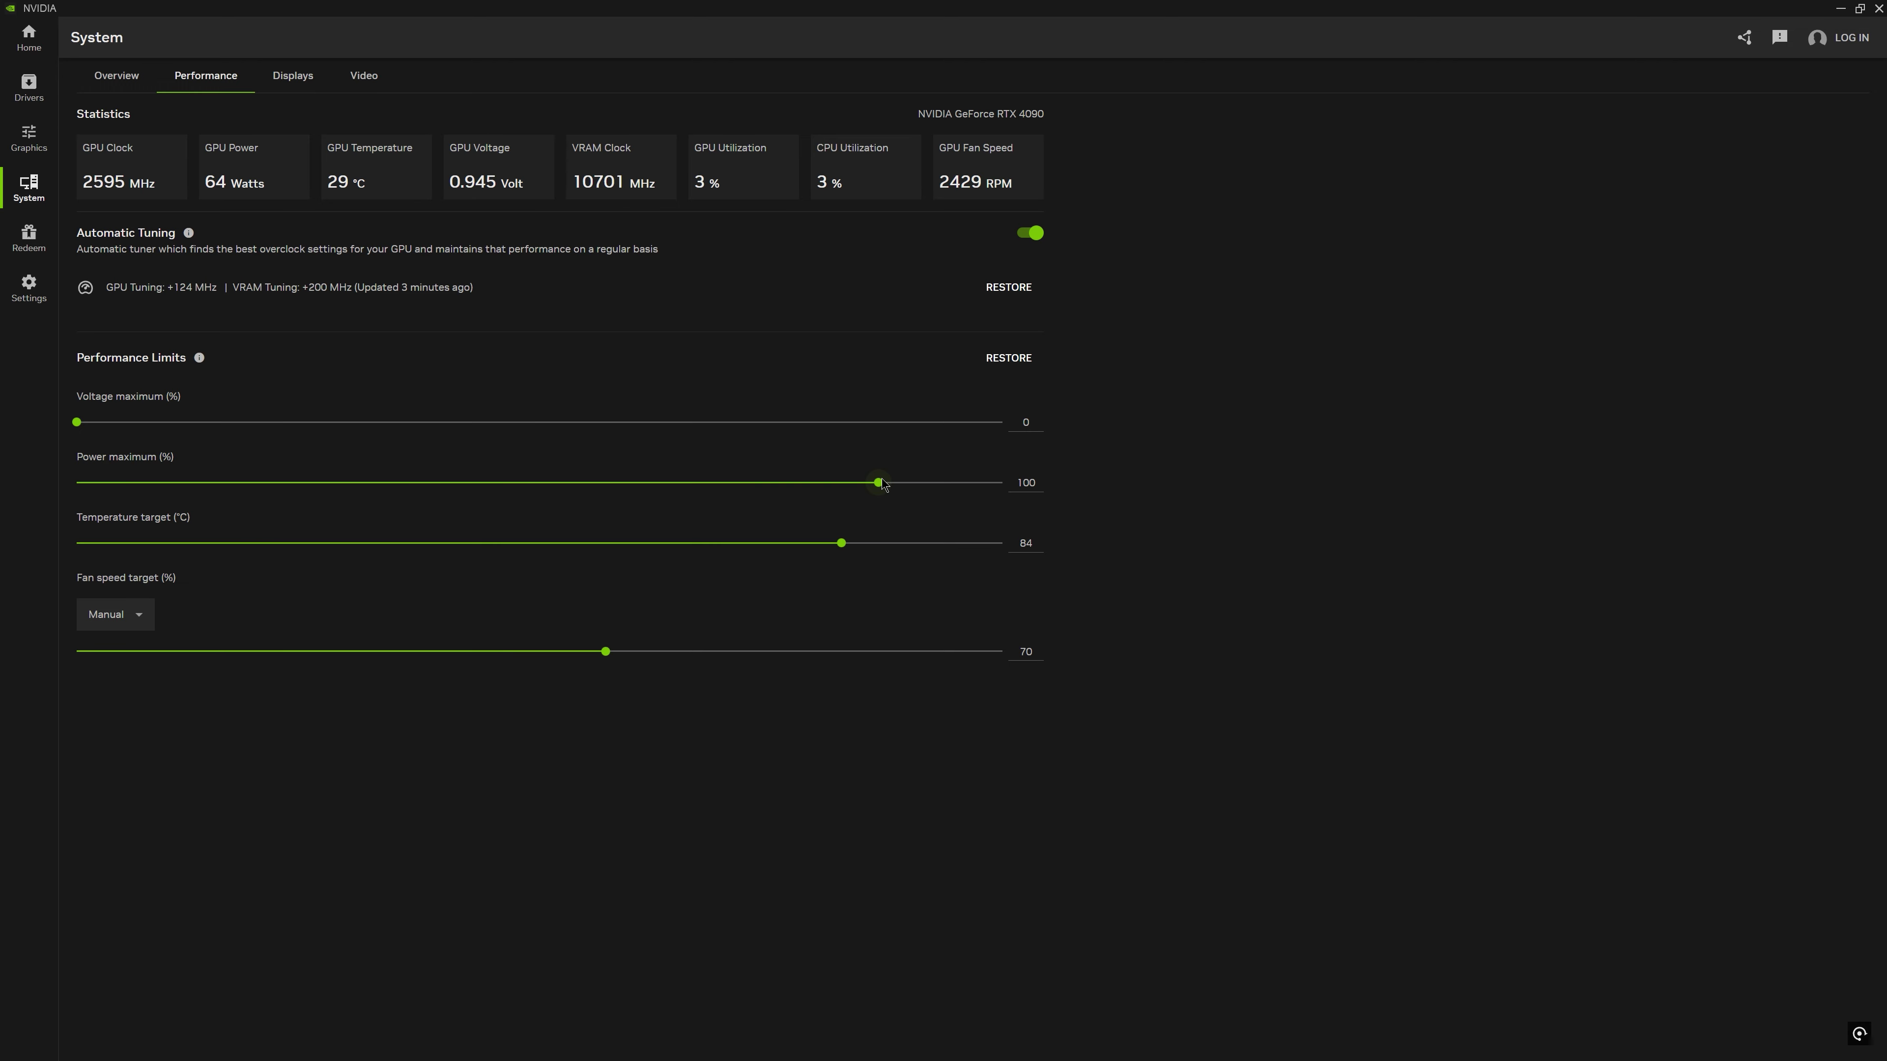
{"action": "left_click_drag", "start_coordinate": [882, 484], "coordinate": [1004, 483]}
Set Temperature target to 88 °C and fan speed to 100%, then switch fan control to Automatic
{"action": "left_click_drag", "start_coordinate": [848, 545], "coordinate": [1106, 568]}
{"action": "left_click_drag", "start_coordinate": [611, 659], "coordinate": [1002, 653]}
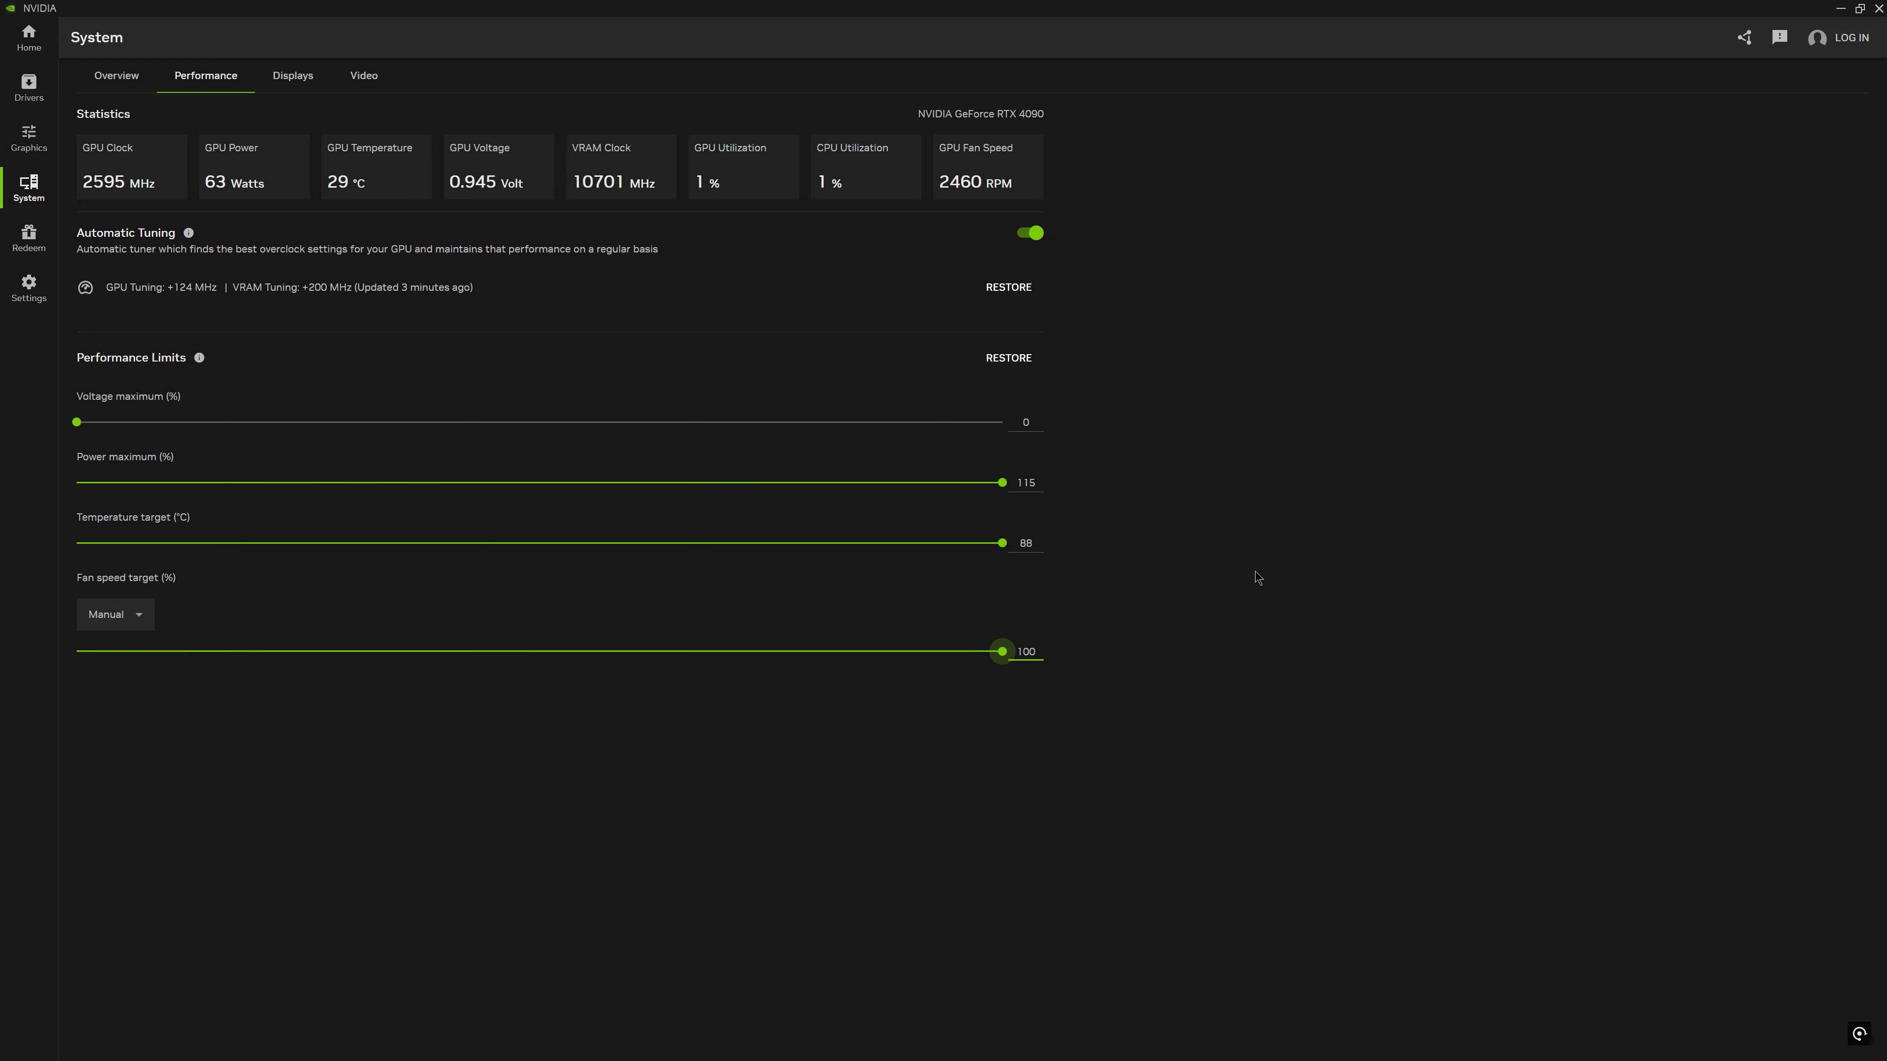
{"action": "left_click", "coordinate": [138, 613]}
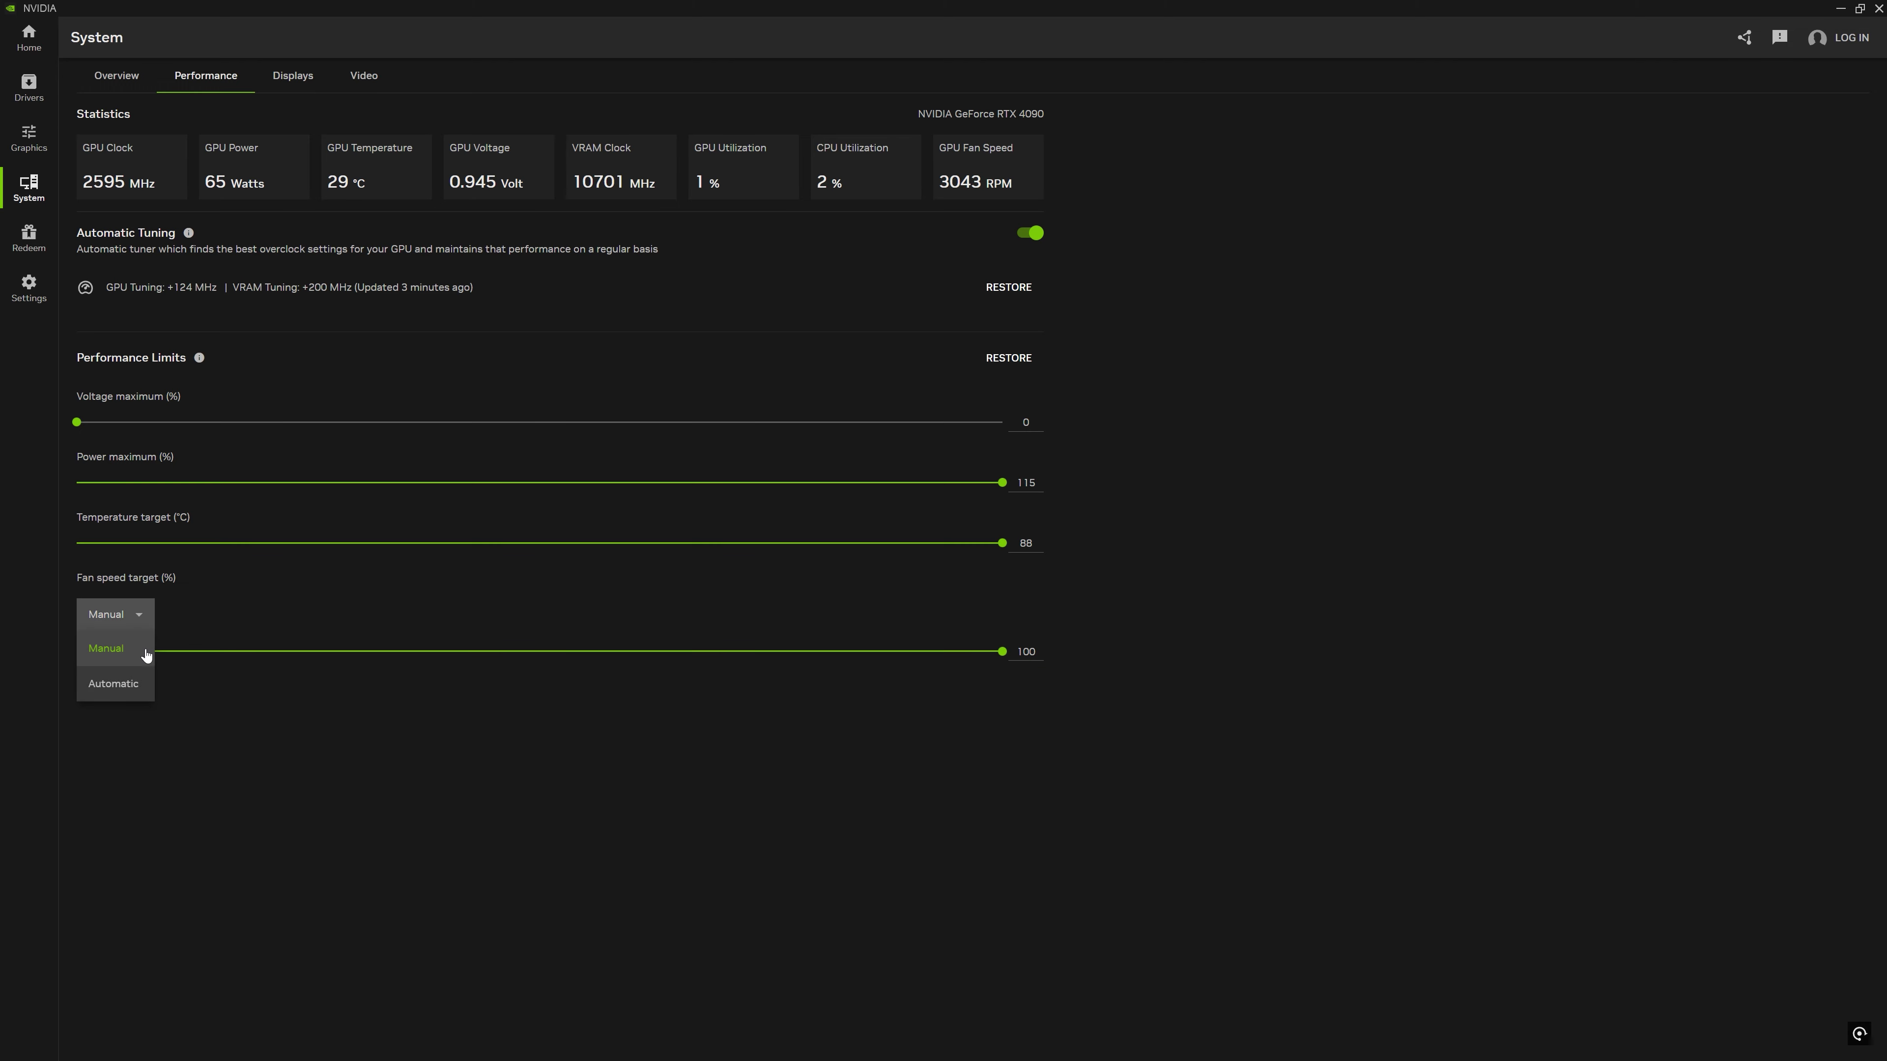
{"action": "left_click", "coordinate": [127, 683]}
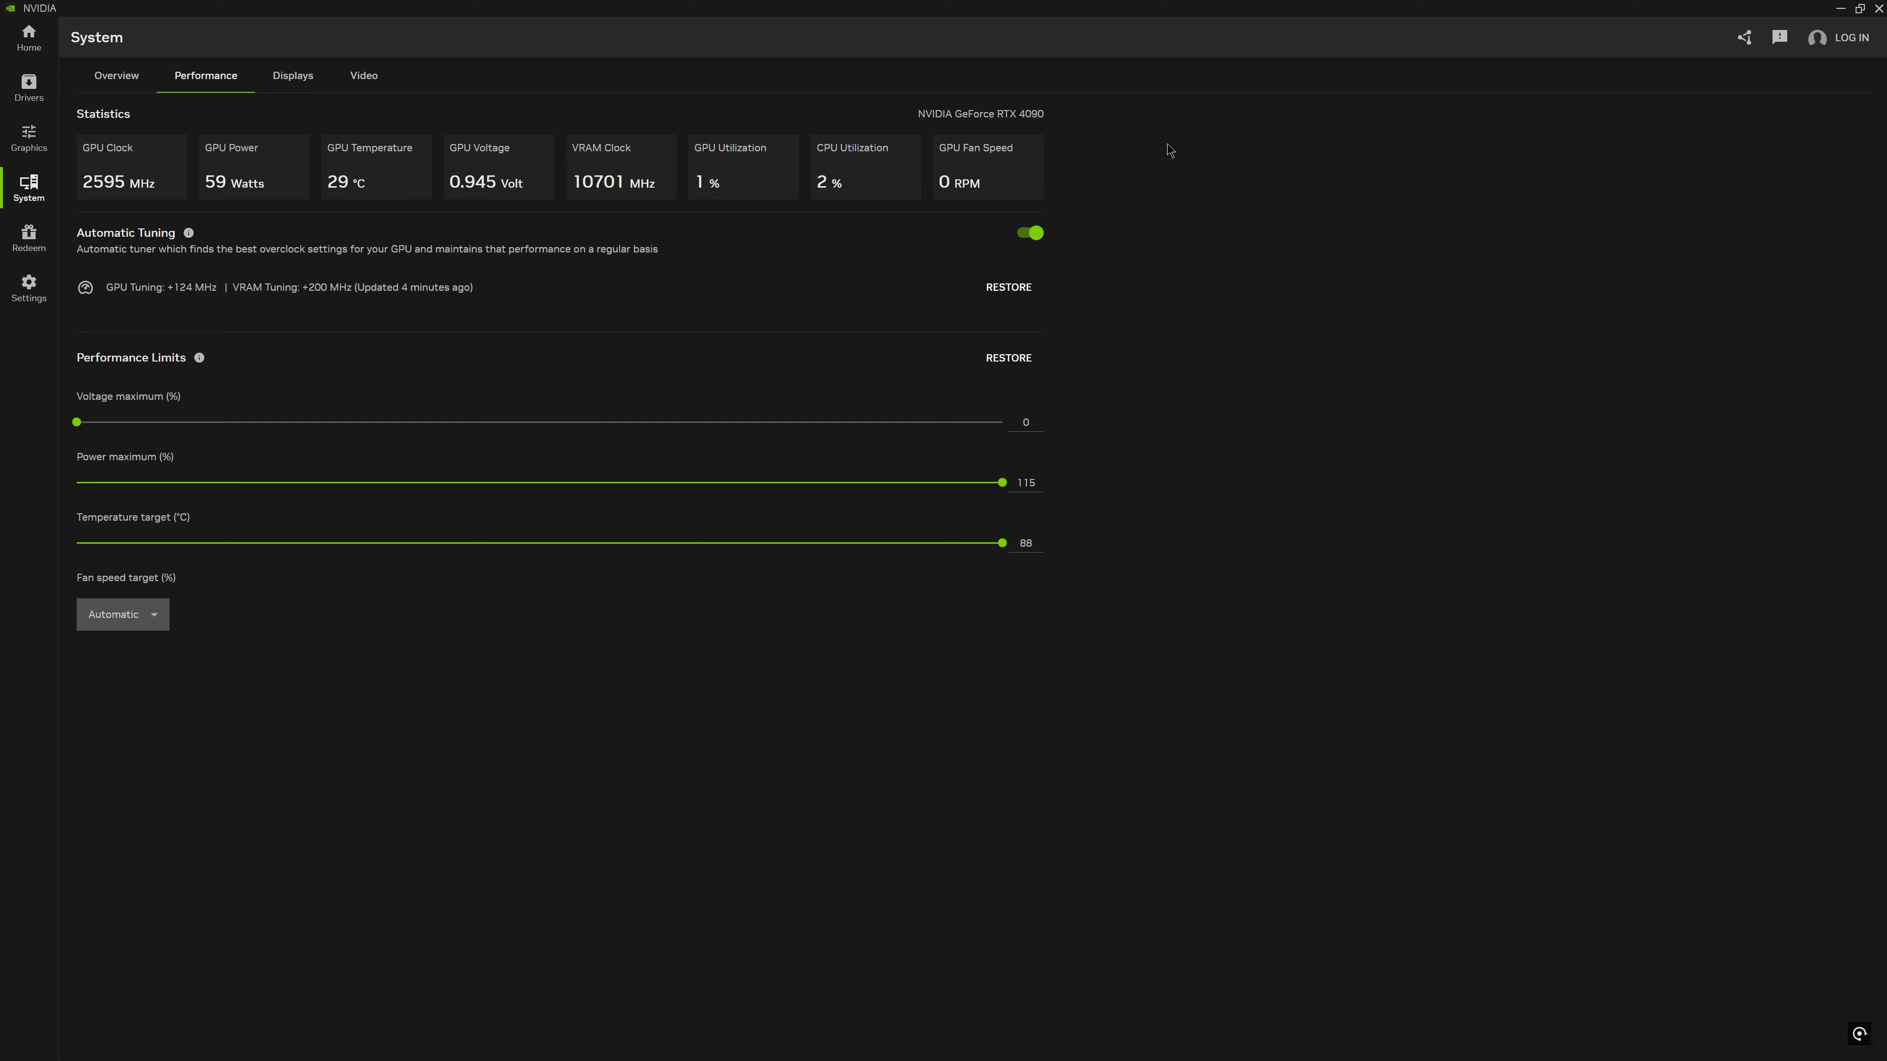
Switch fan control back to Manual, lower the fan speed target, and open the Drivers page
{"action": "left_click", "coordinate": [151, 620]}
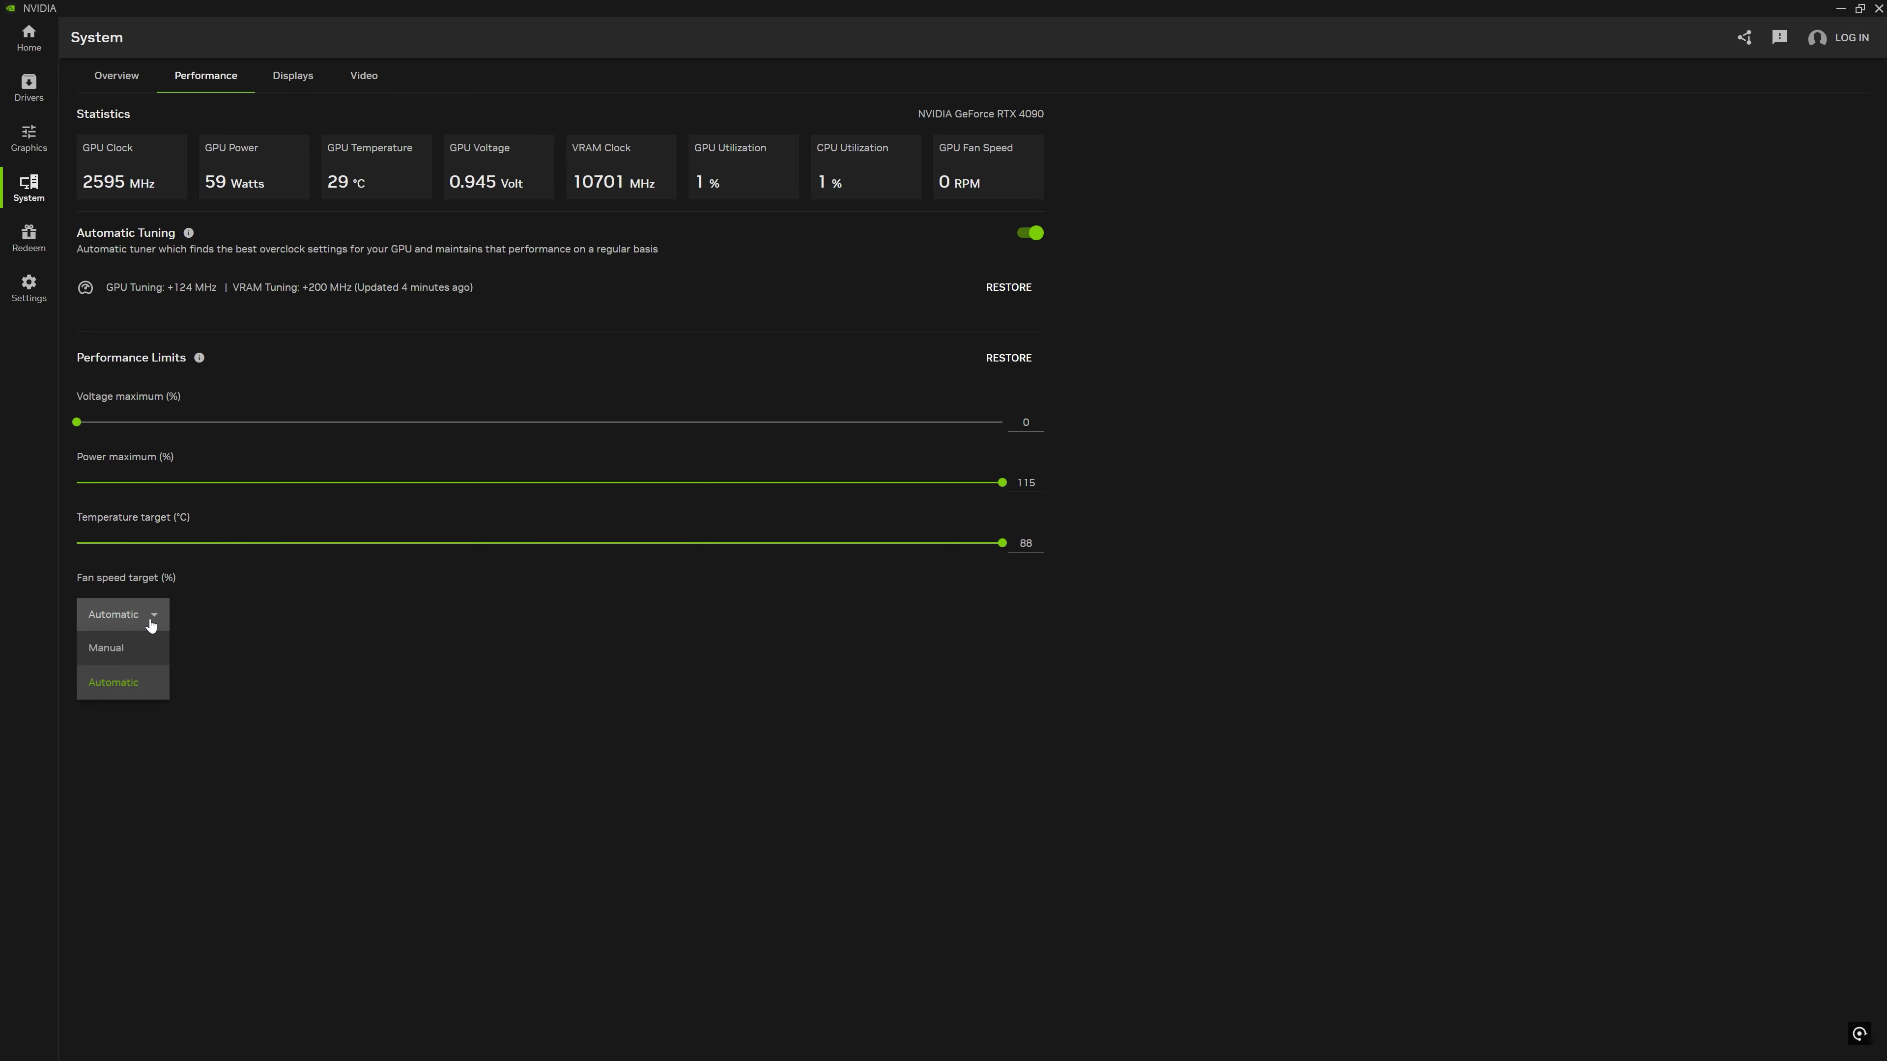
{"action": "left_click", "coordinate": [147, 649]}
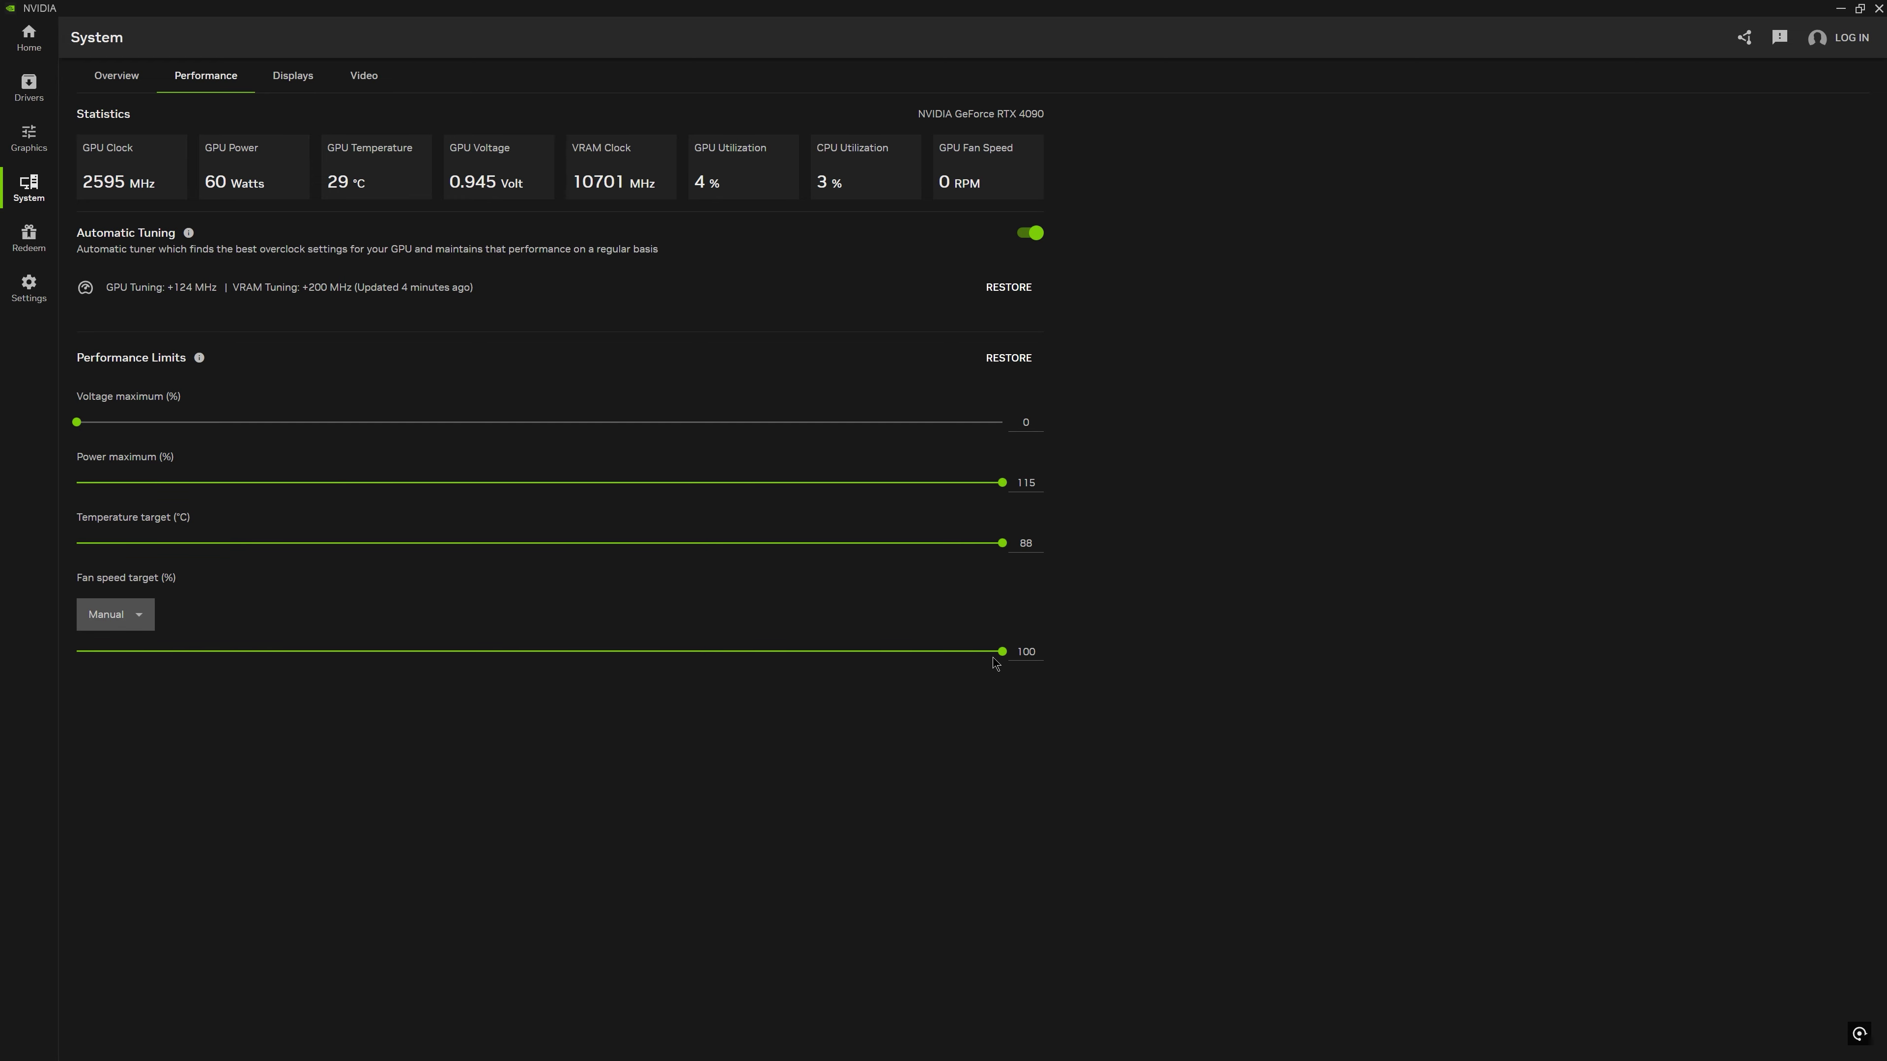
{"action": "left_click_drag", "start_coordinate": [1002, 651], "coordinate": [611, 695]}
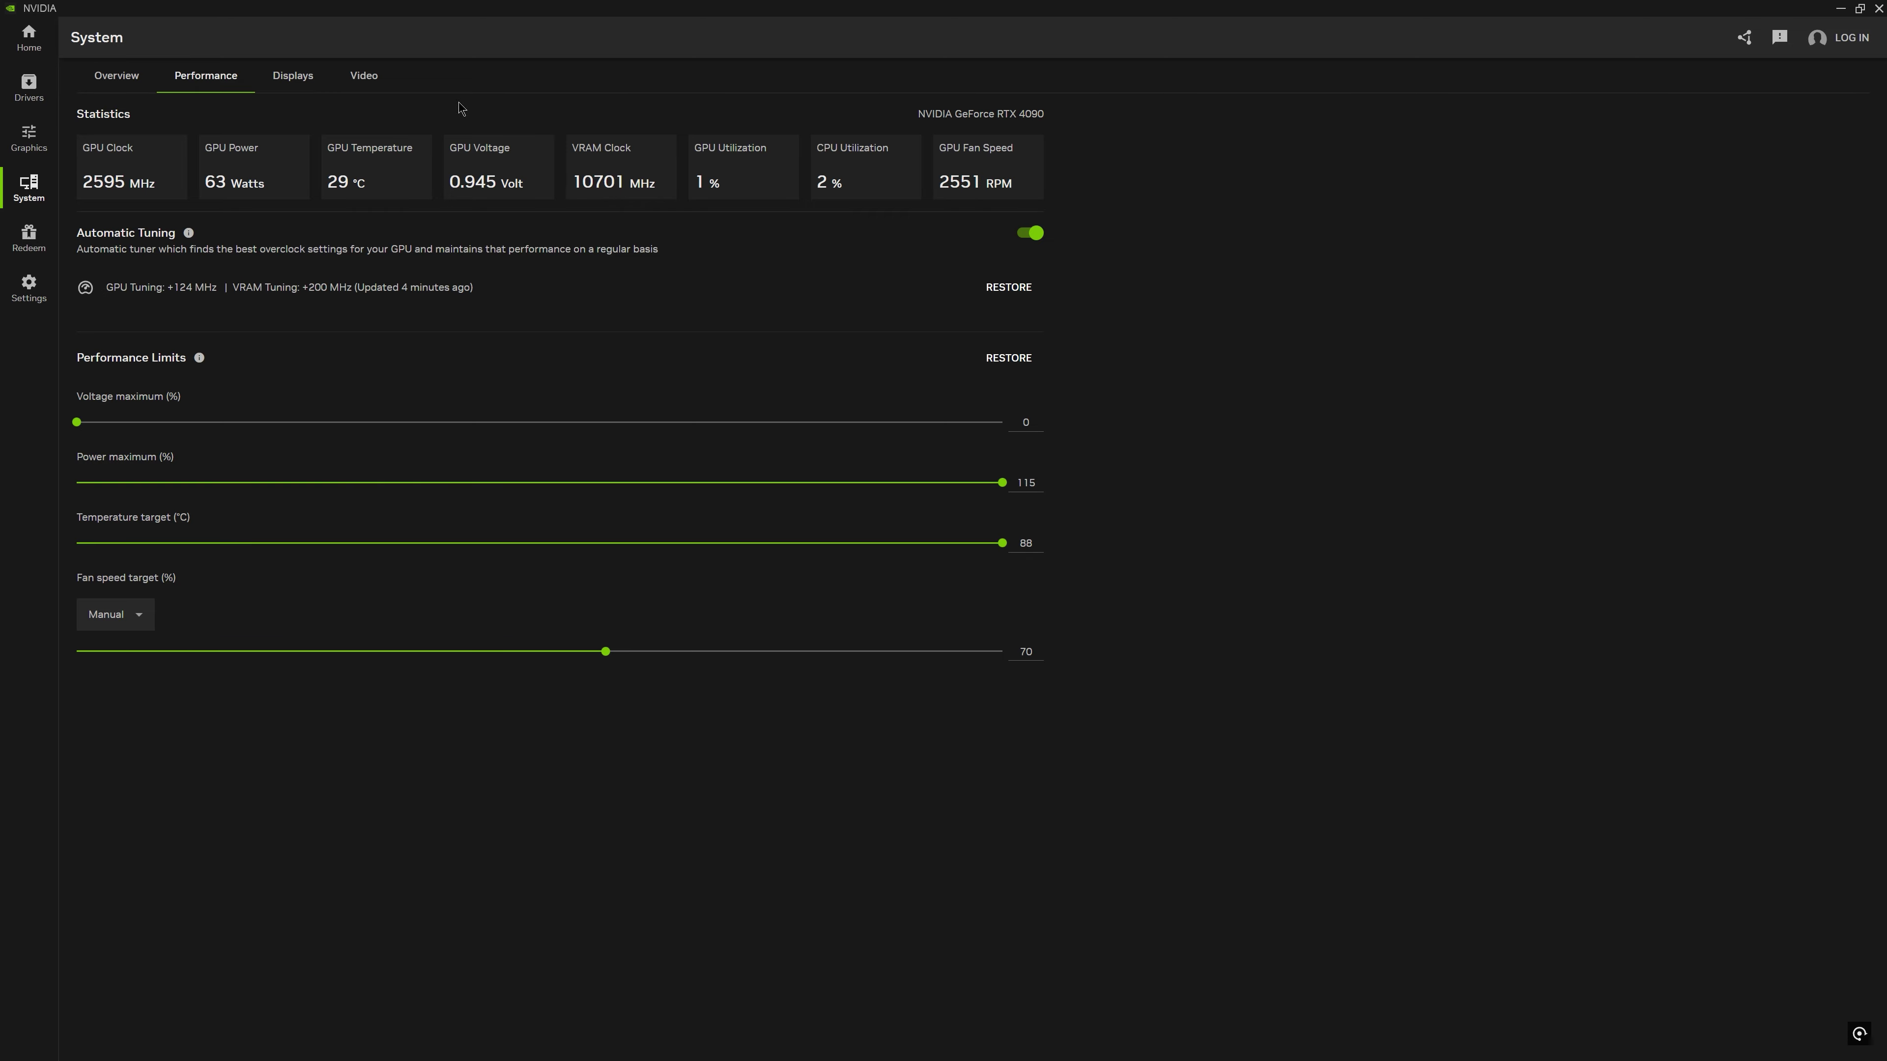
{"action": "left_click", "coordinate": [33, 90]}
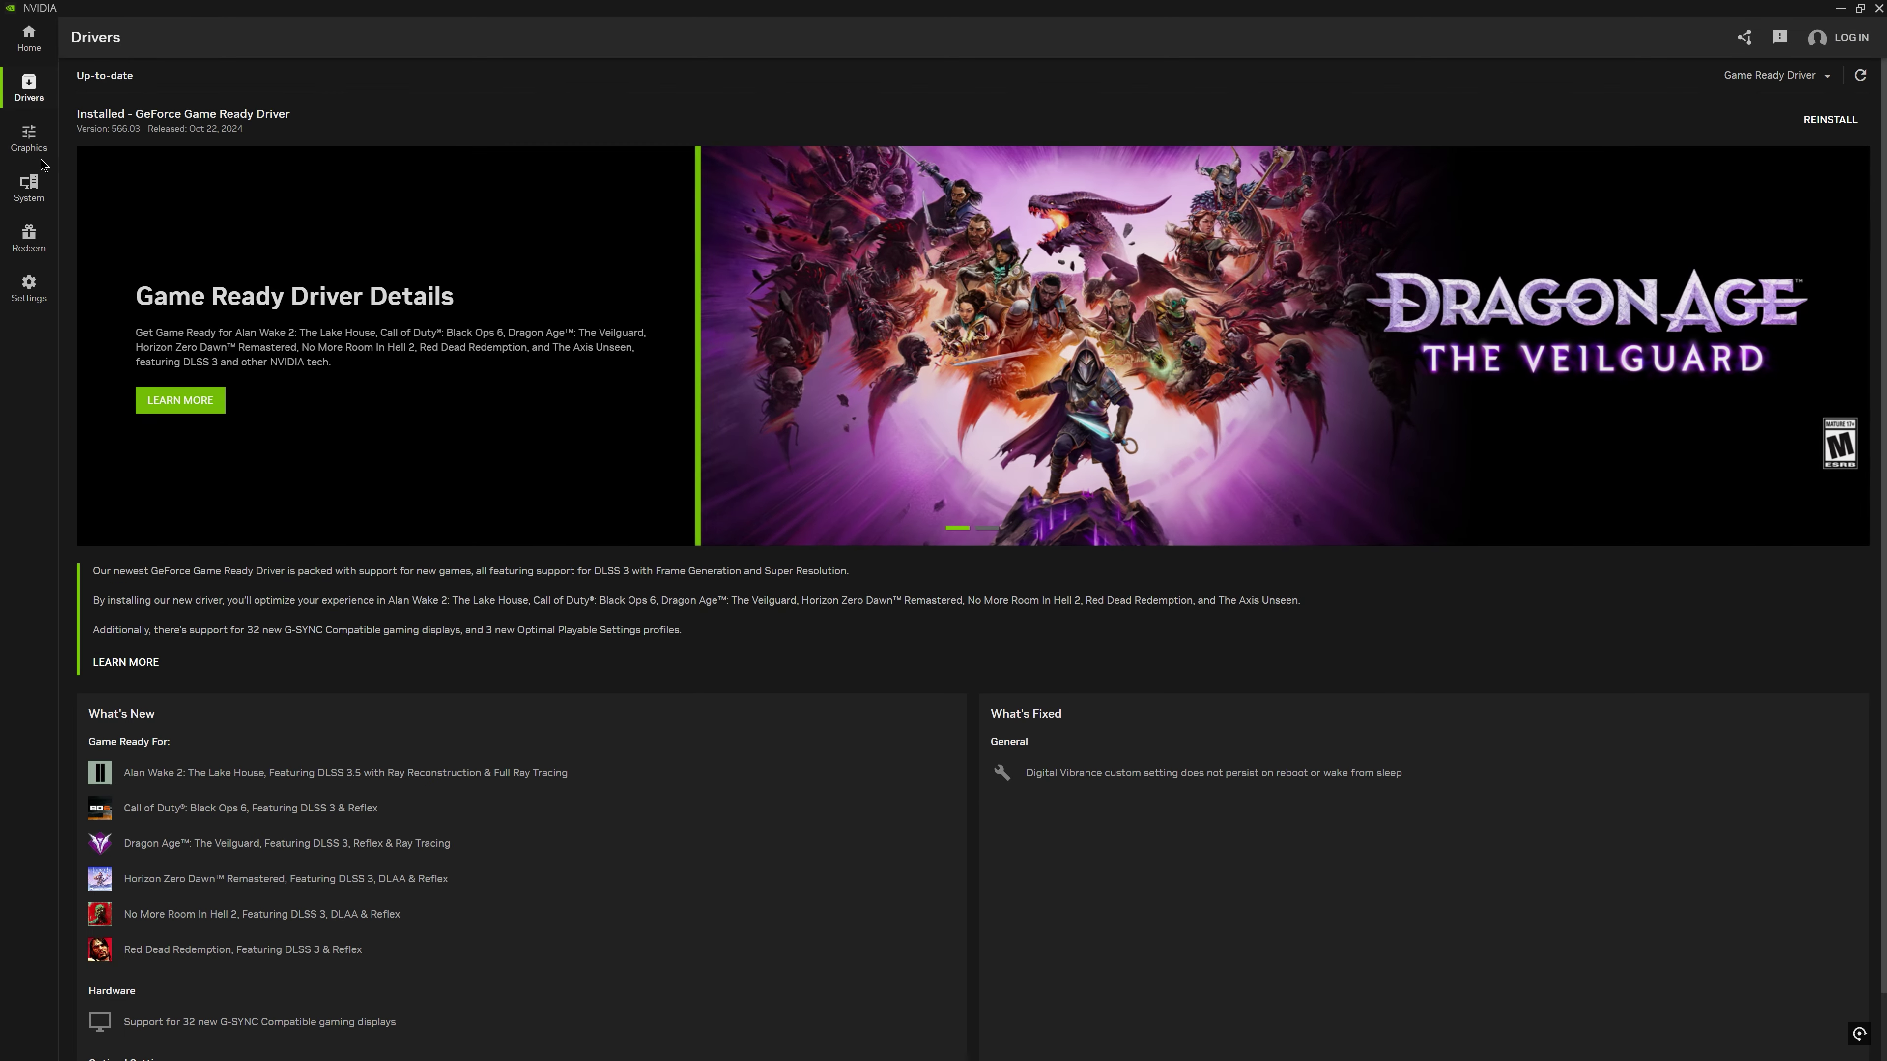
Visit the Home, System and Redeem pages from the sidebar
{"action": "left_click", "coordinate": [24, 44]}
{"action": "left_click", "coordinate": [28, 187]}
{"action": "left_click", "coordinate": [27, 236]}
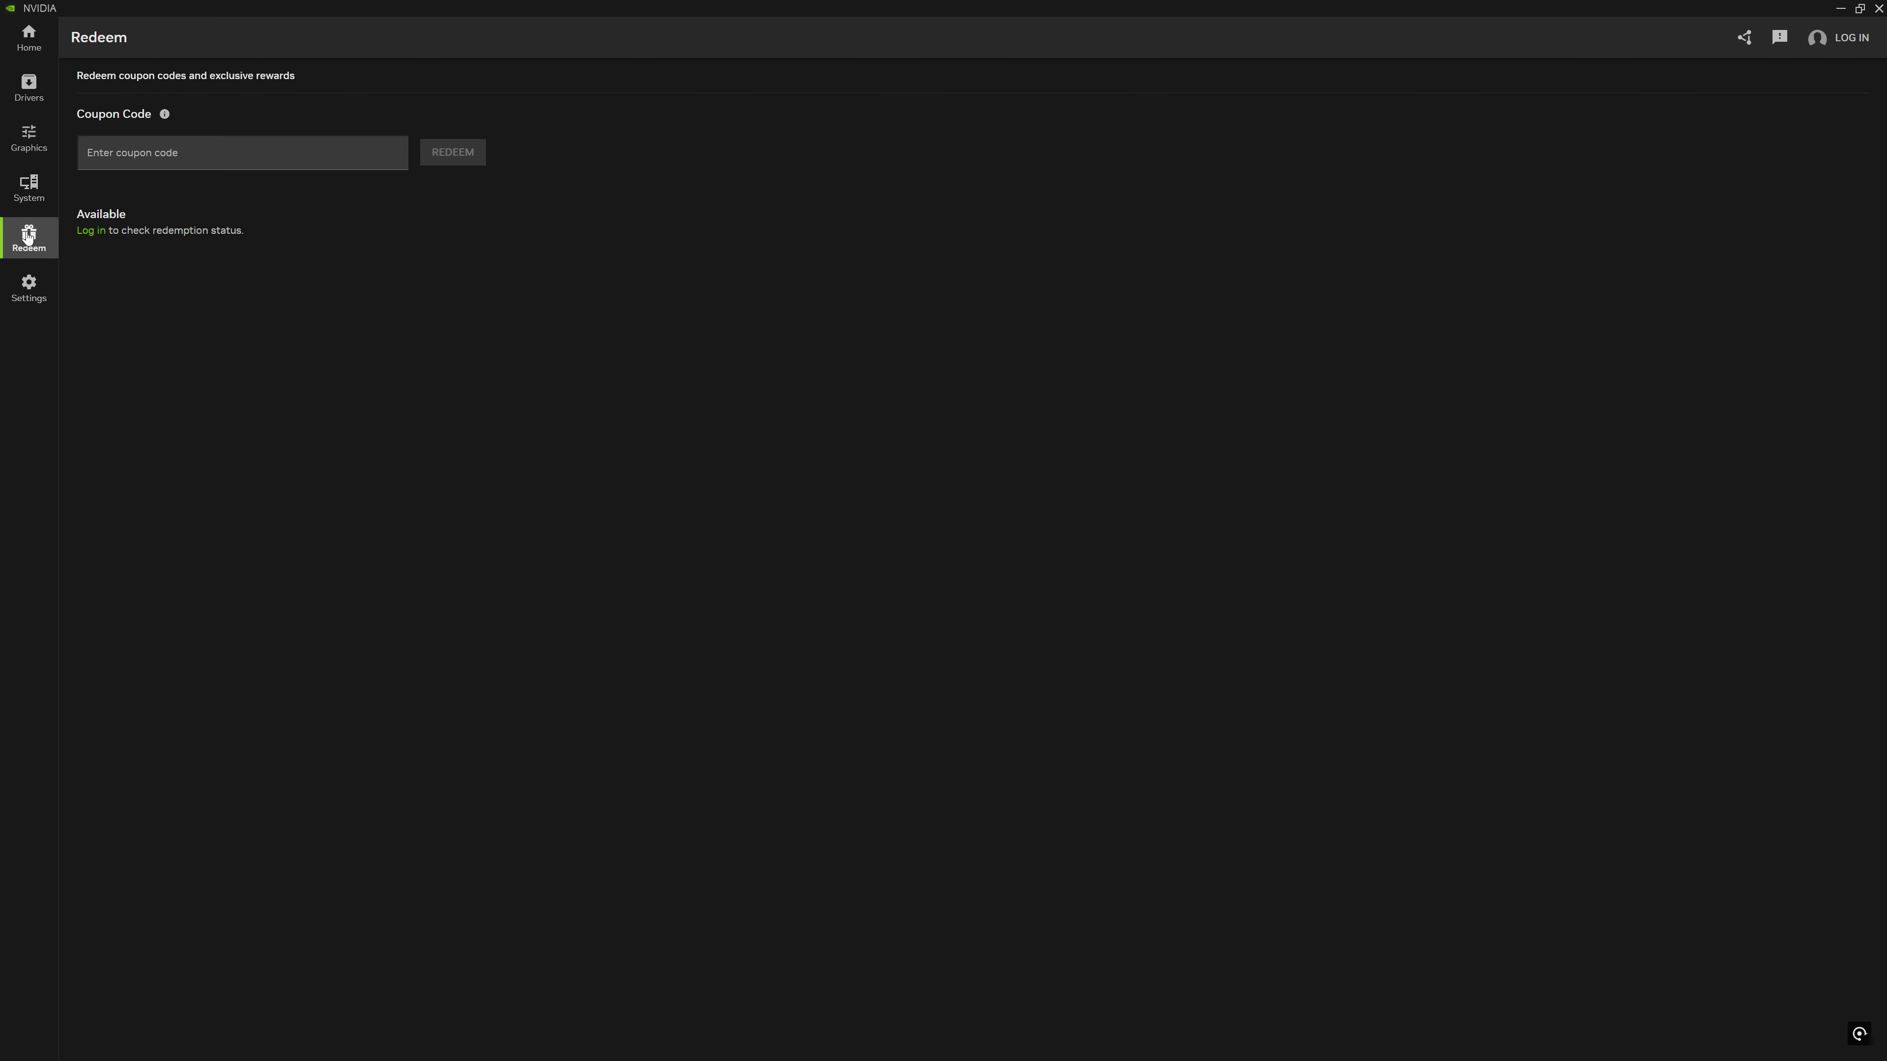
Open Graphics, select Cyberpunk 2077, and scroll through its Recommended optimized settings
{"action": "left_click", "coordinate": [28, 137]}
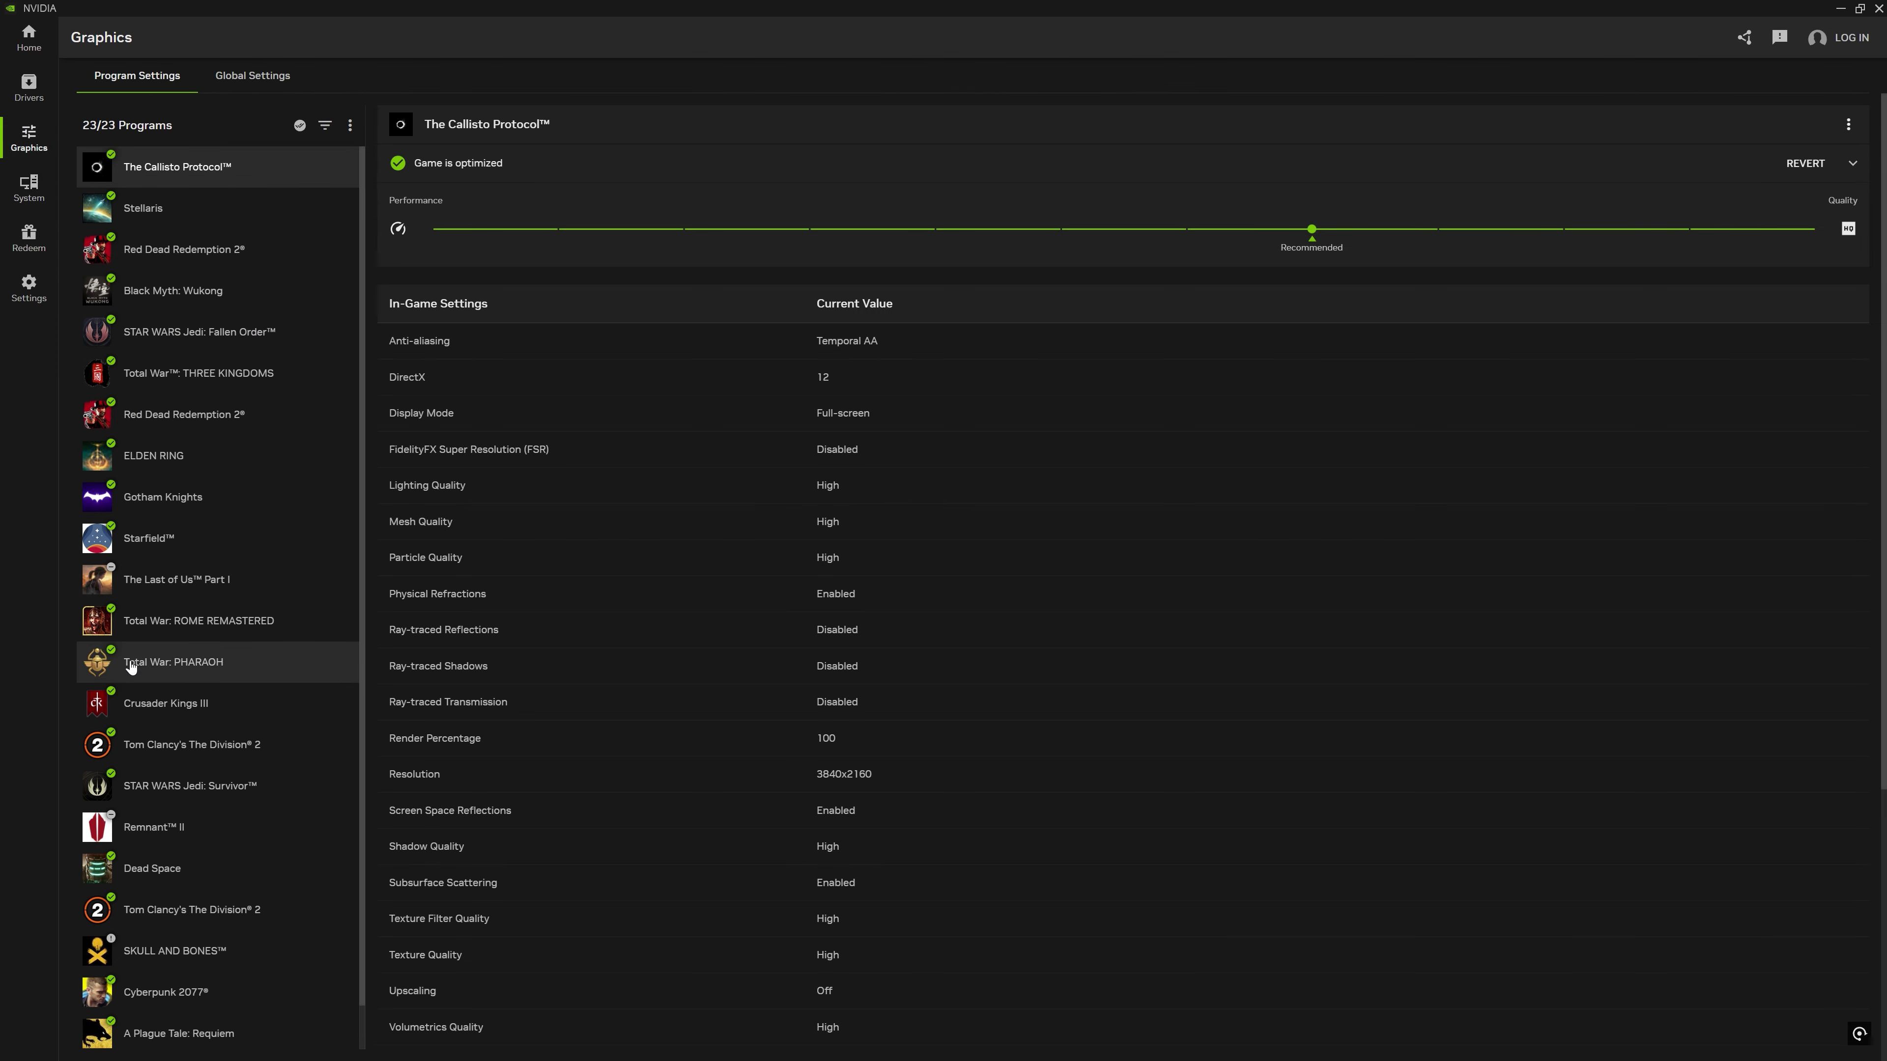
{"action": "scroll", "coordinate": [131, 667], "scroll_direction": "down", "scroll_amount": 1}
{"action": "left_click", "coordinate": [204, 955]}
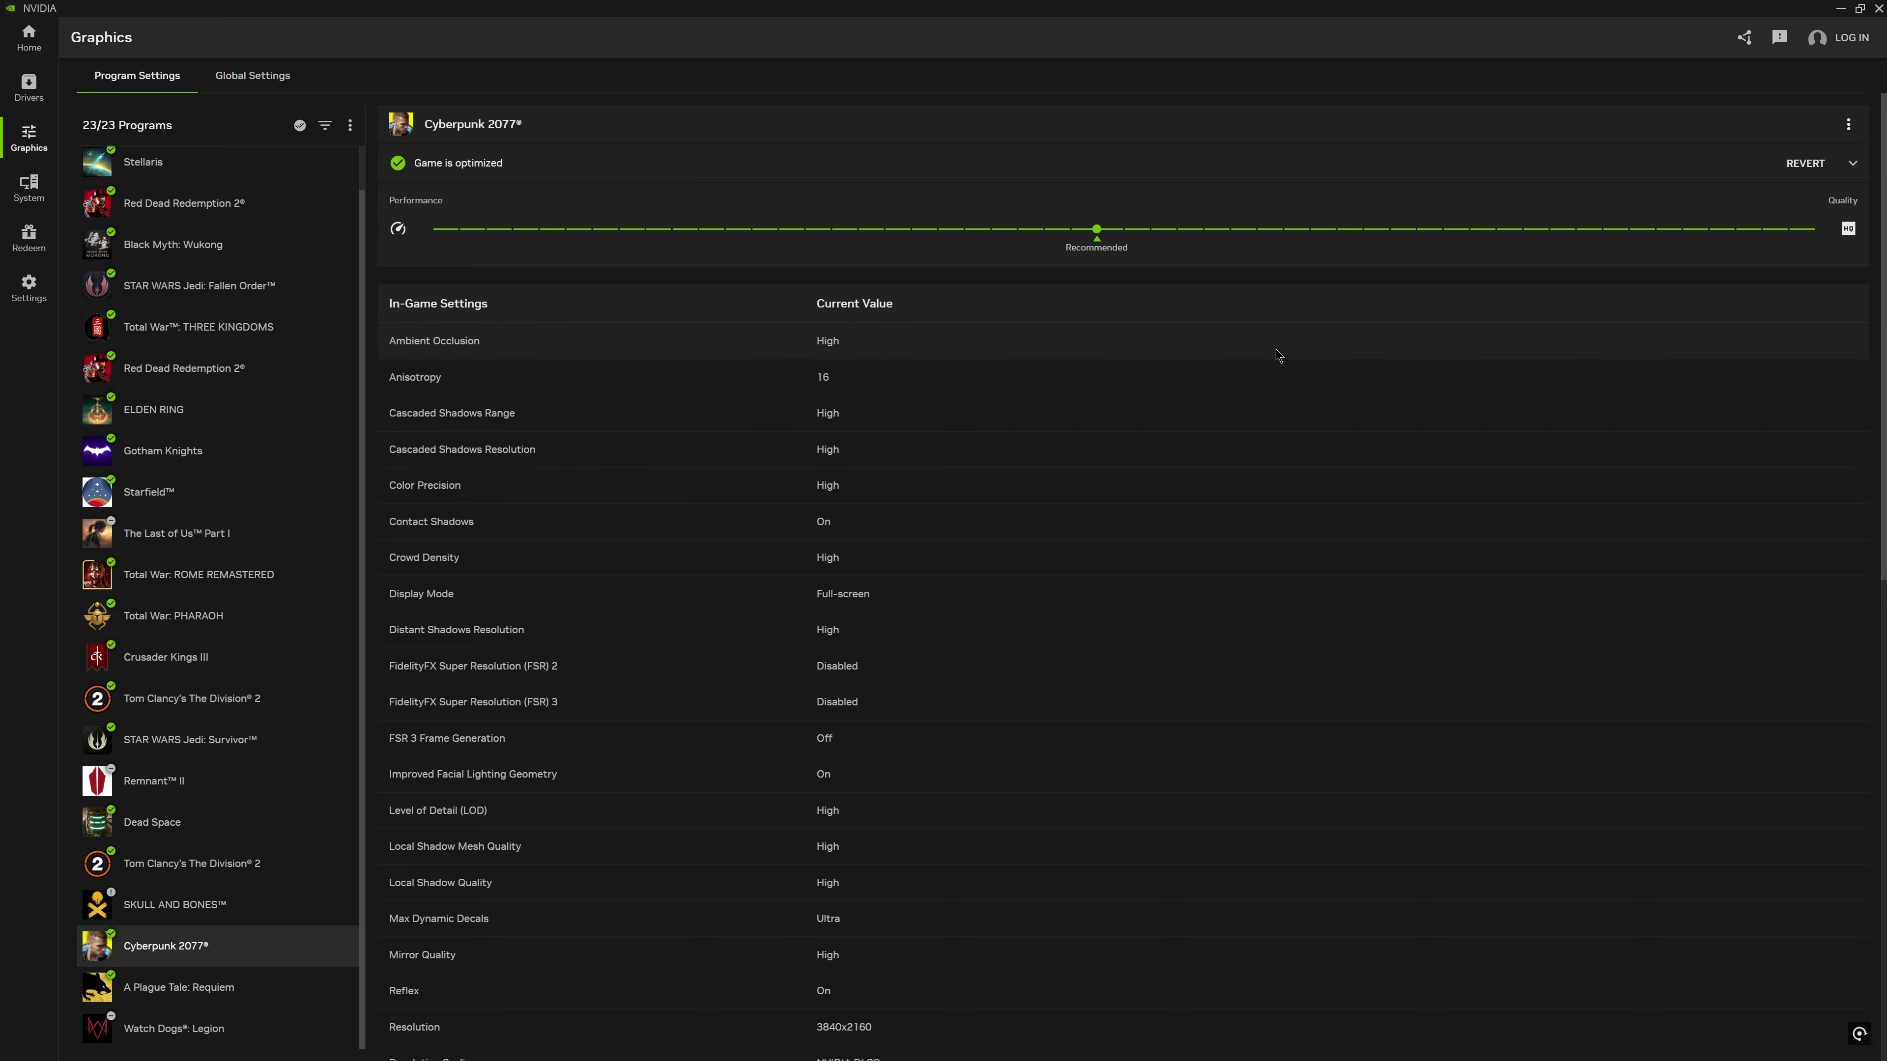
{"action": "scroll", "coordinate": [1266, 347], "scroll_direction": "down", "scroll_amount": 12}
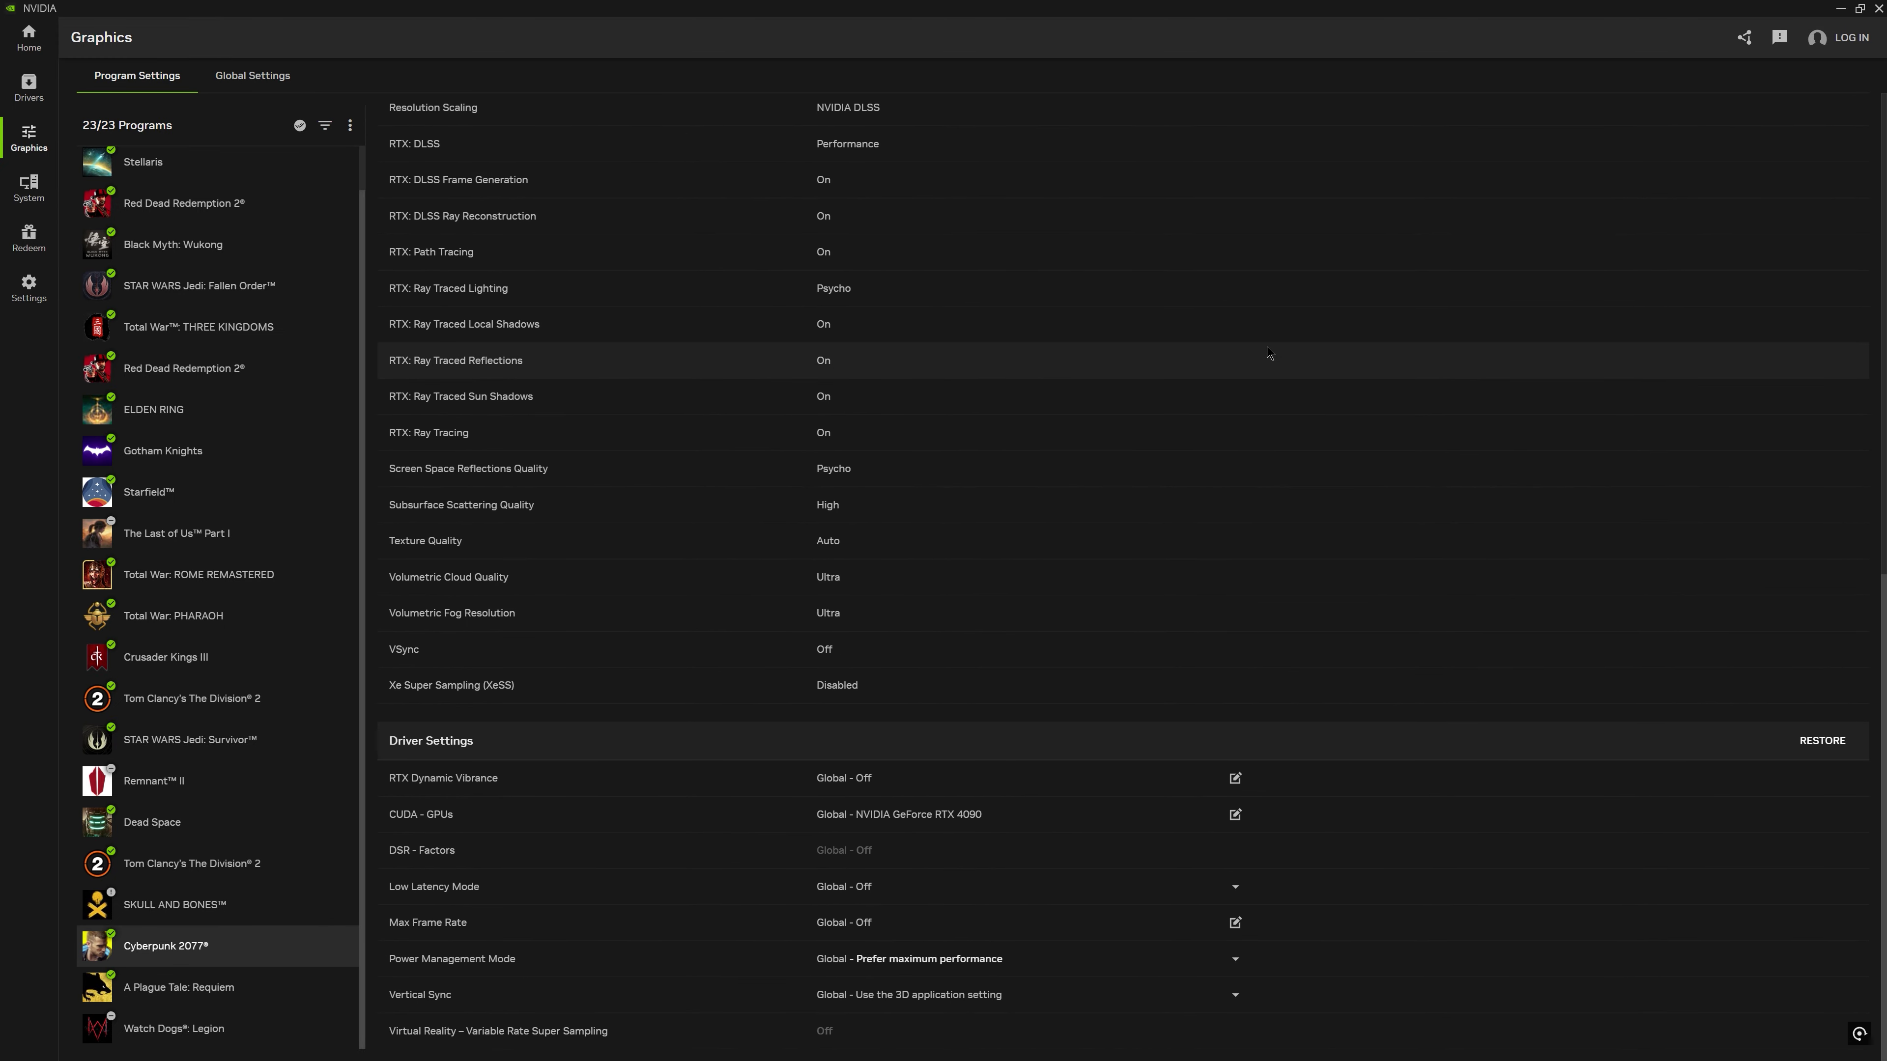
{"action": "scroll", "coordinate": [1266, 346], "scroll_direction": "up", "scroll_amount": 12}
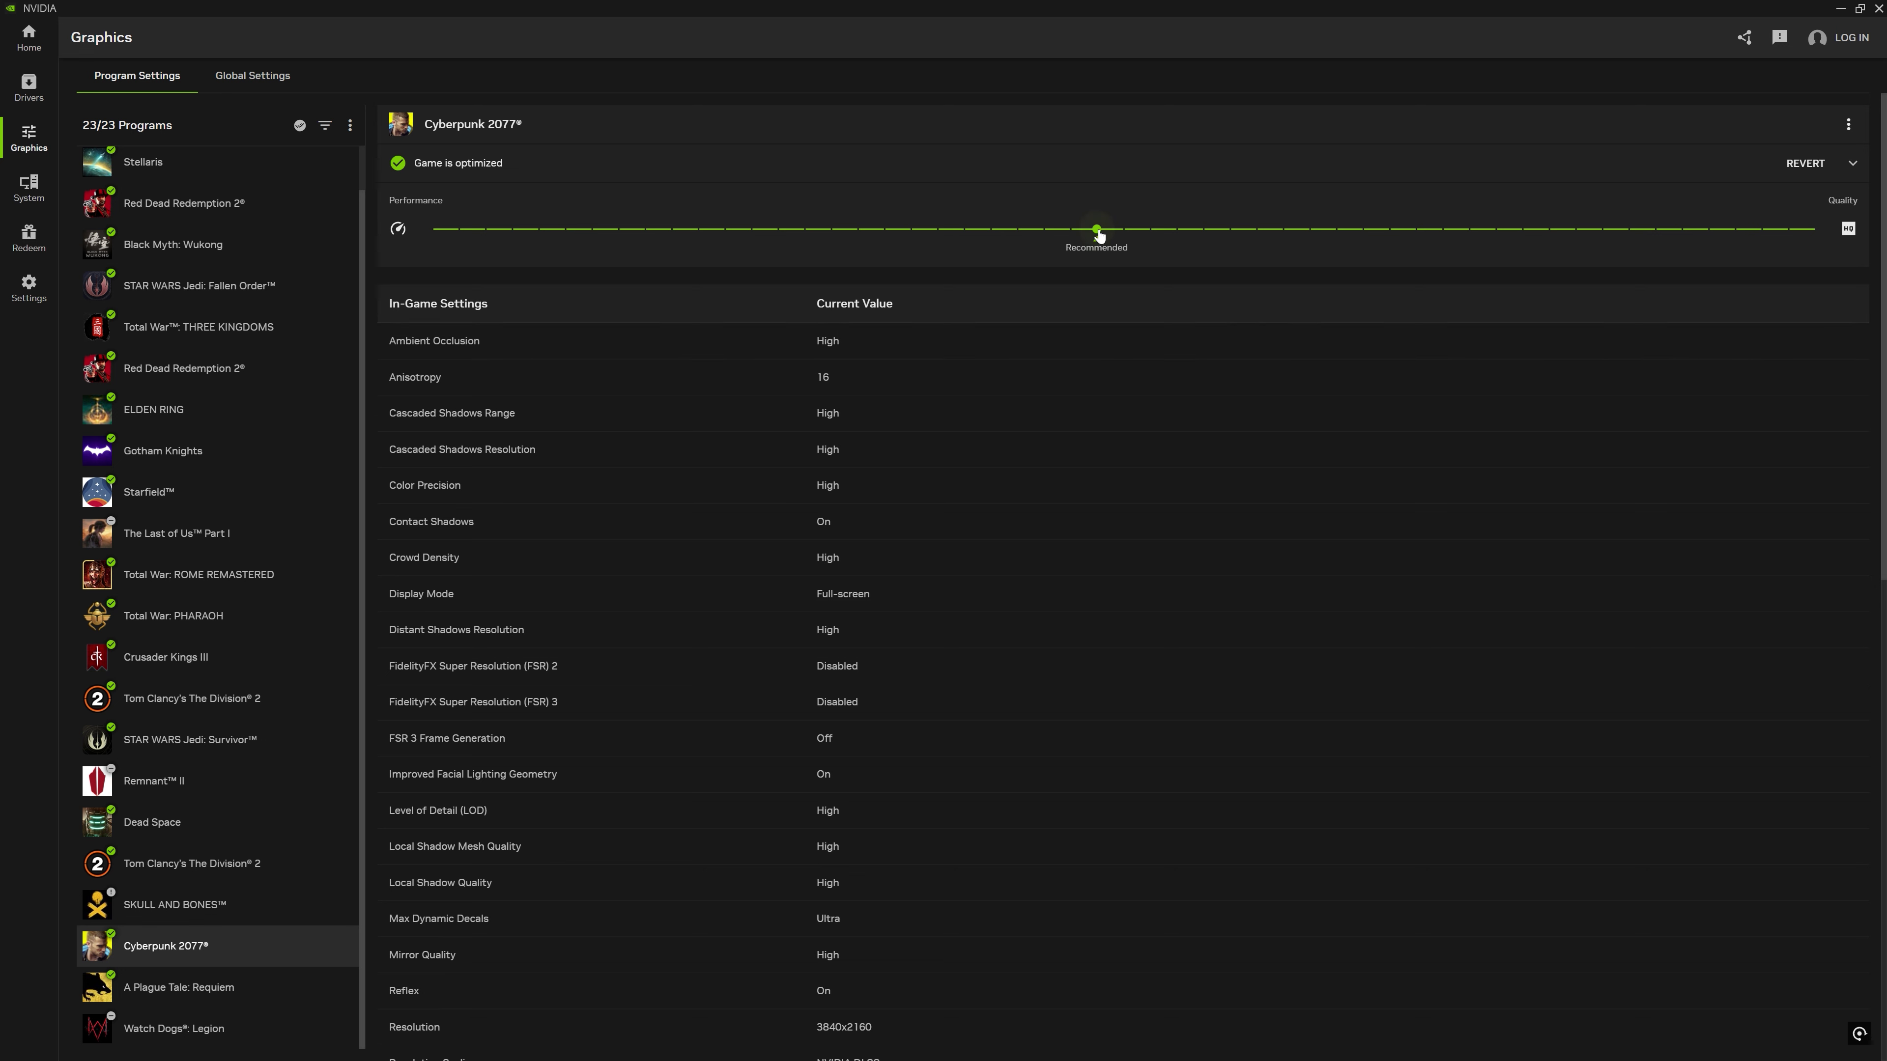
{"action": "left_click_drag", "start_coordinate": [1096, 229], "coordinate": [1815, 229]}
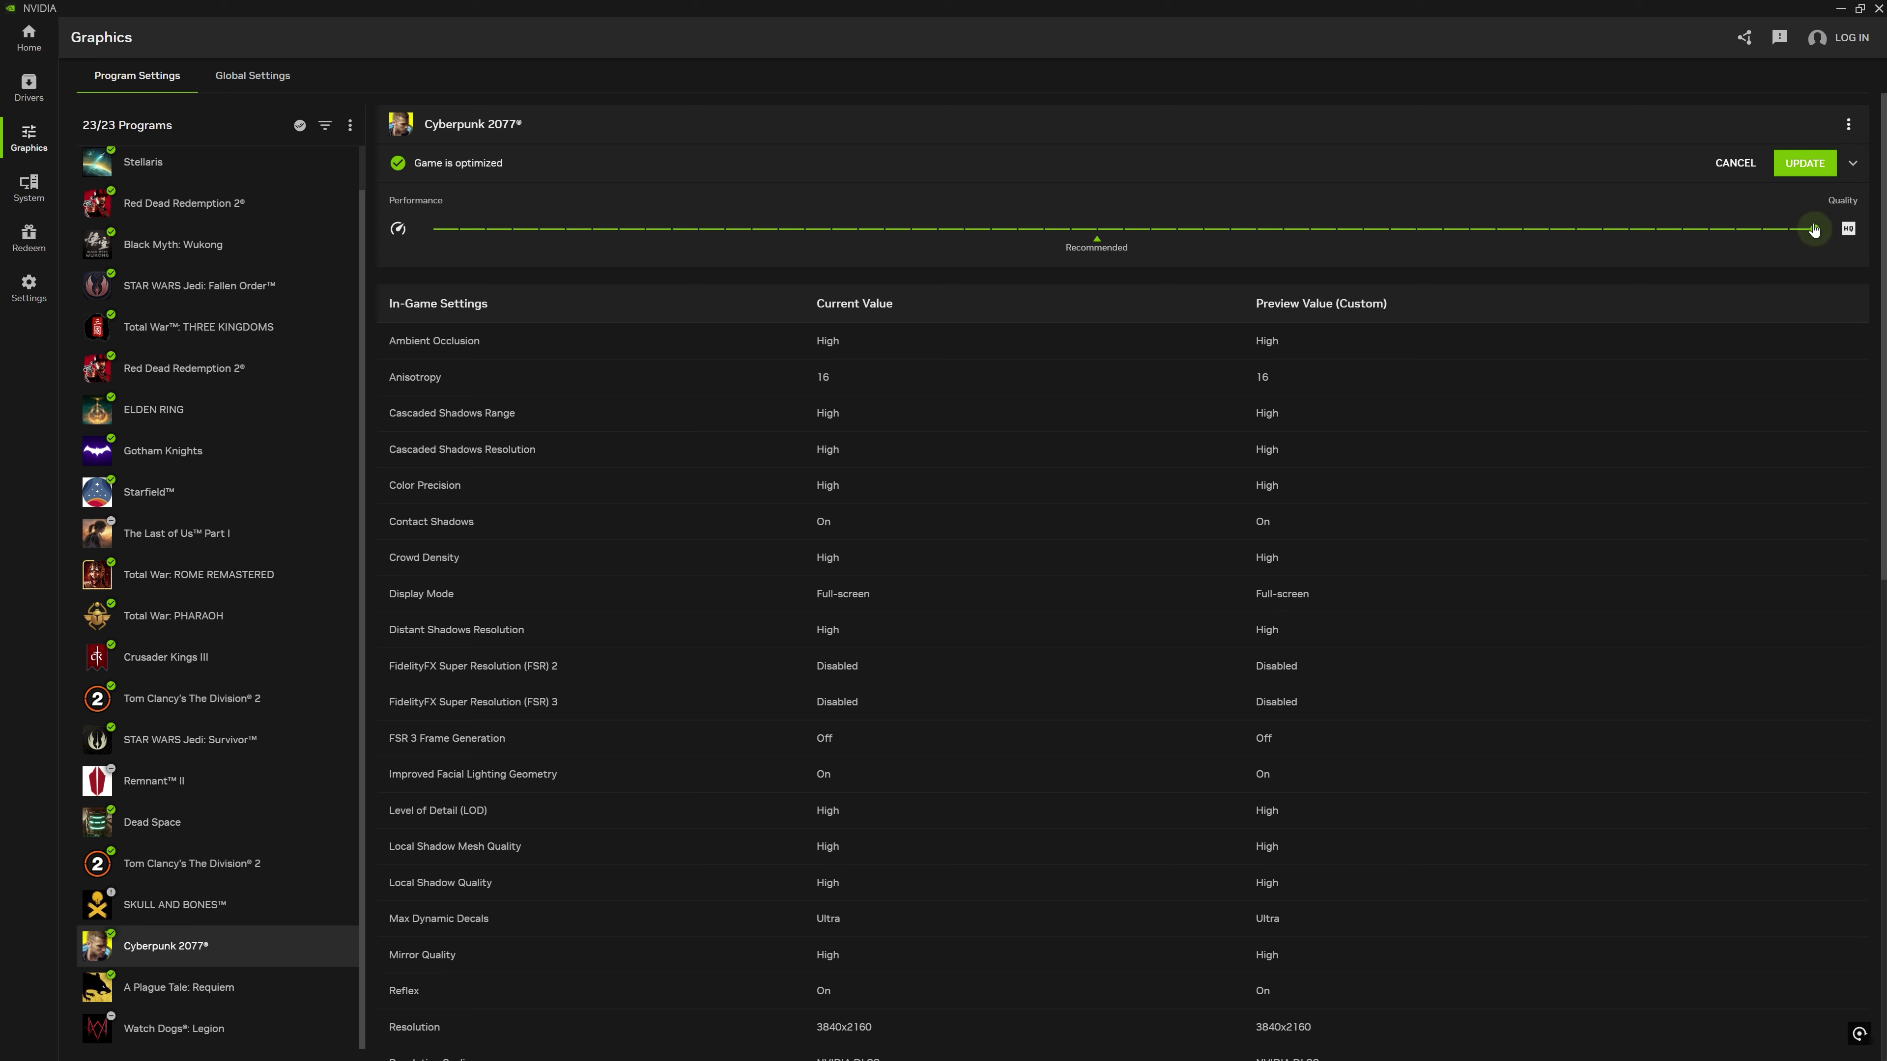
{"action": "left_click_drag", "start_coordinate": [1815, 229], "coordinate": [1101, 253]}
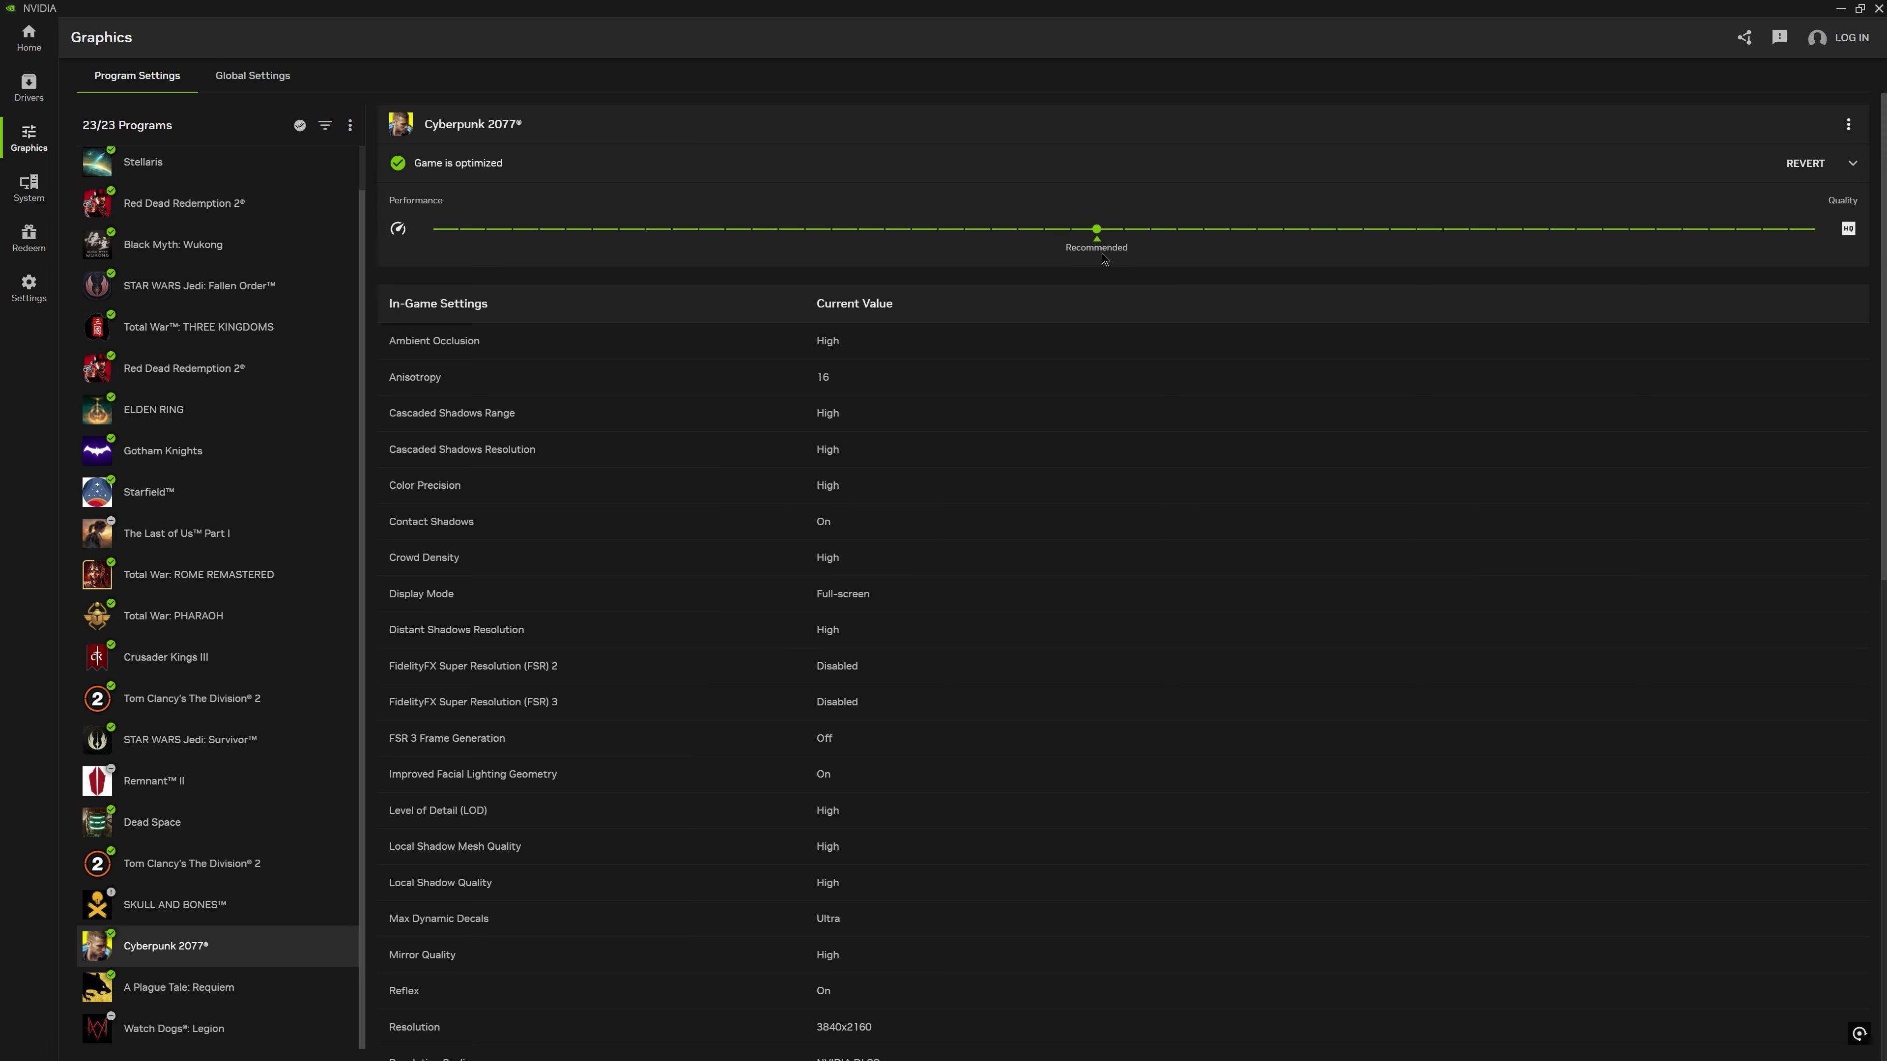
{"action": "scroll", "coordinate": [882, 653], "scroll_direction": "down", "scroll_amount": 5}
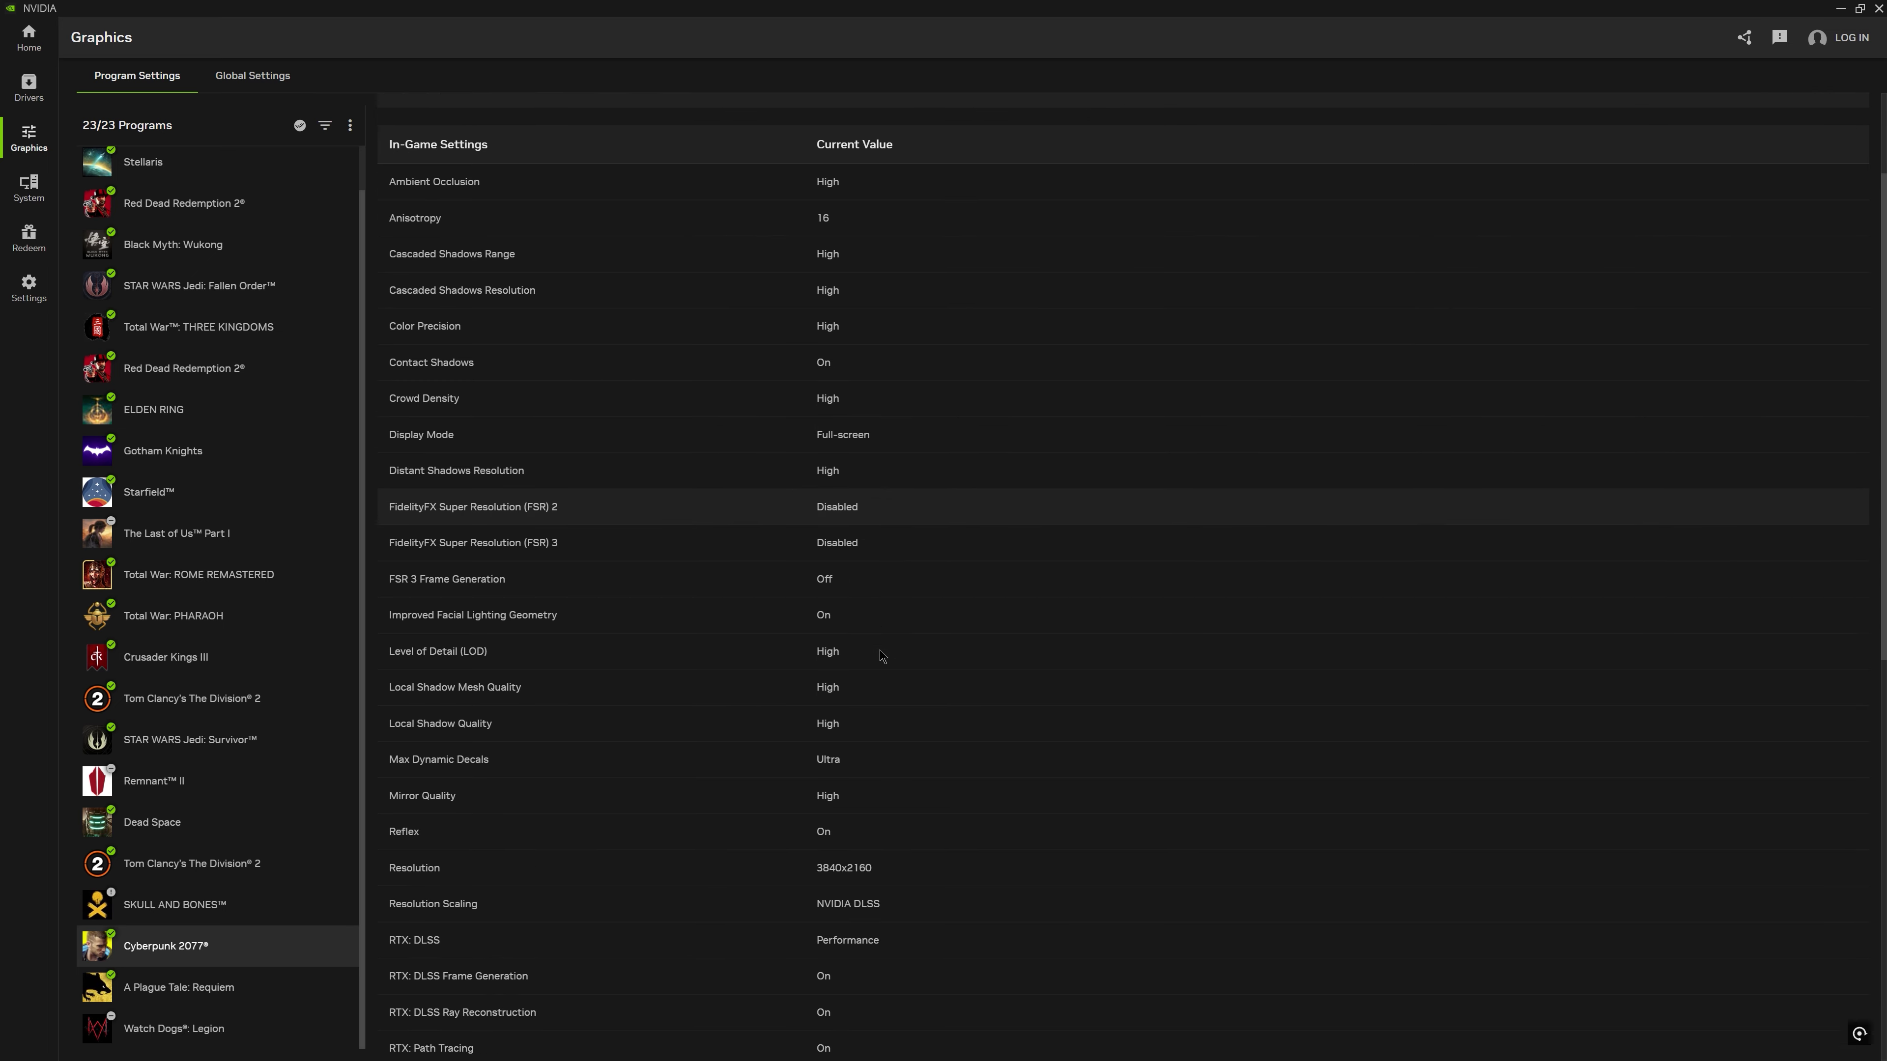
{"action": "scroll", "coordinate": [880, 651], "scroll_direction": "down", "scroll_amount": 3}
{"action": "scroll", "coordinate": [880, 652], "scroll_direction": "up", "scroll_amount": 10}
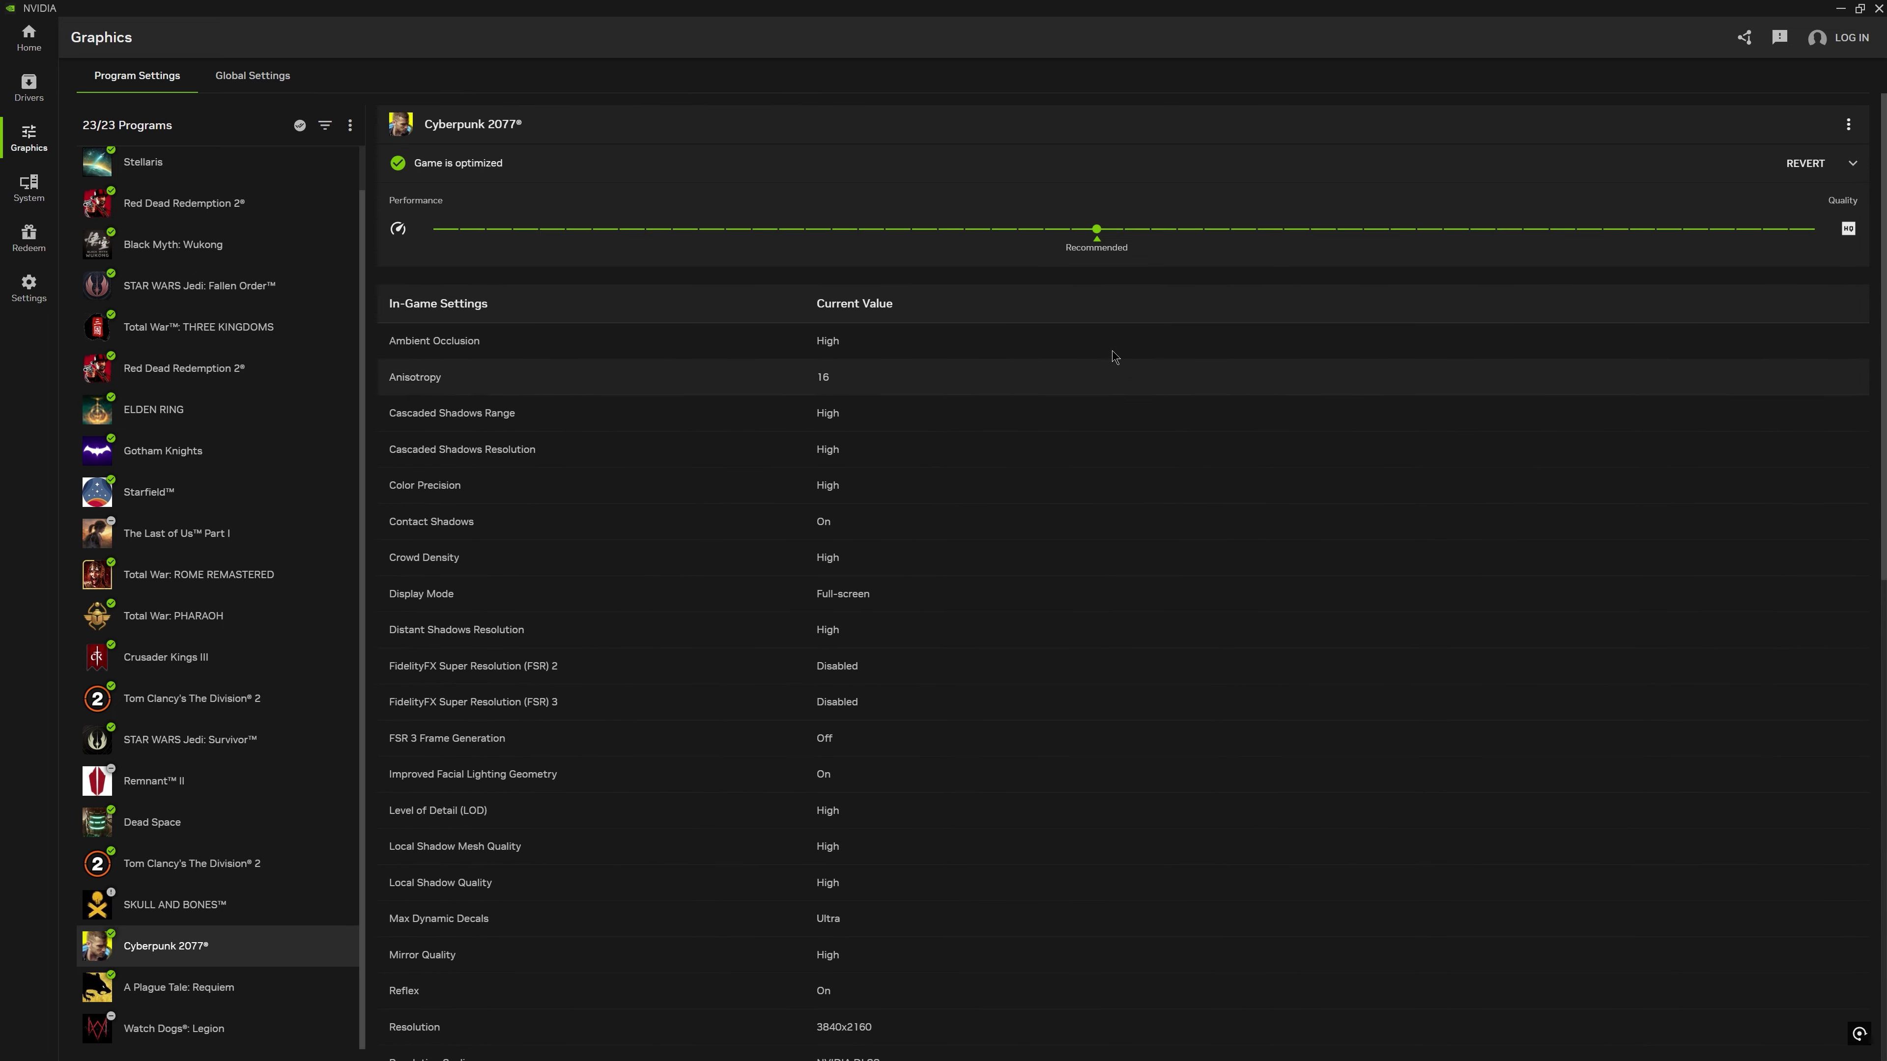
{"action": "left_click_drag", "start_coordinate": [1099, 232], "coordinate": [1814, 231]}
{"action": "scroll", "coordinate": [1186, 340], "scroll_direction": "down", "scroll_amount": 6}
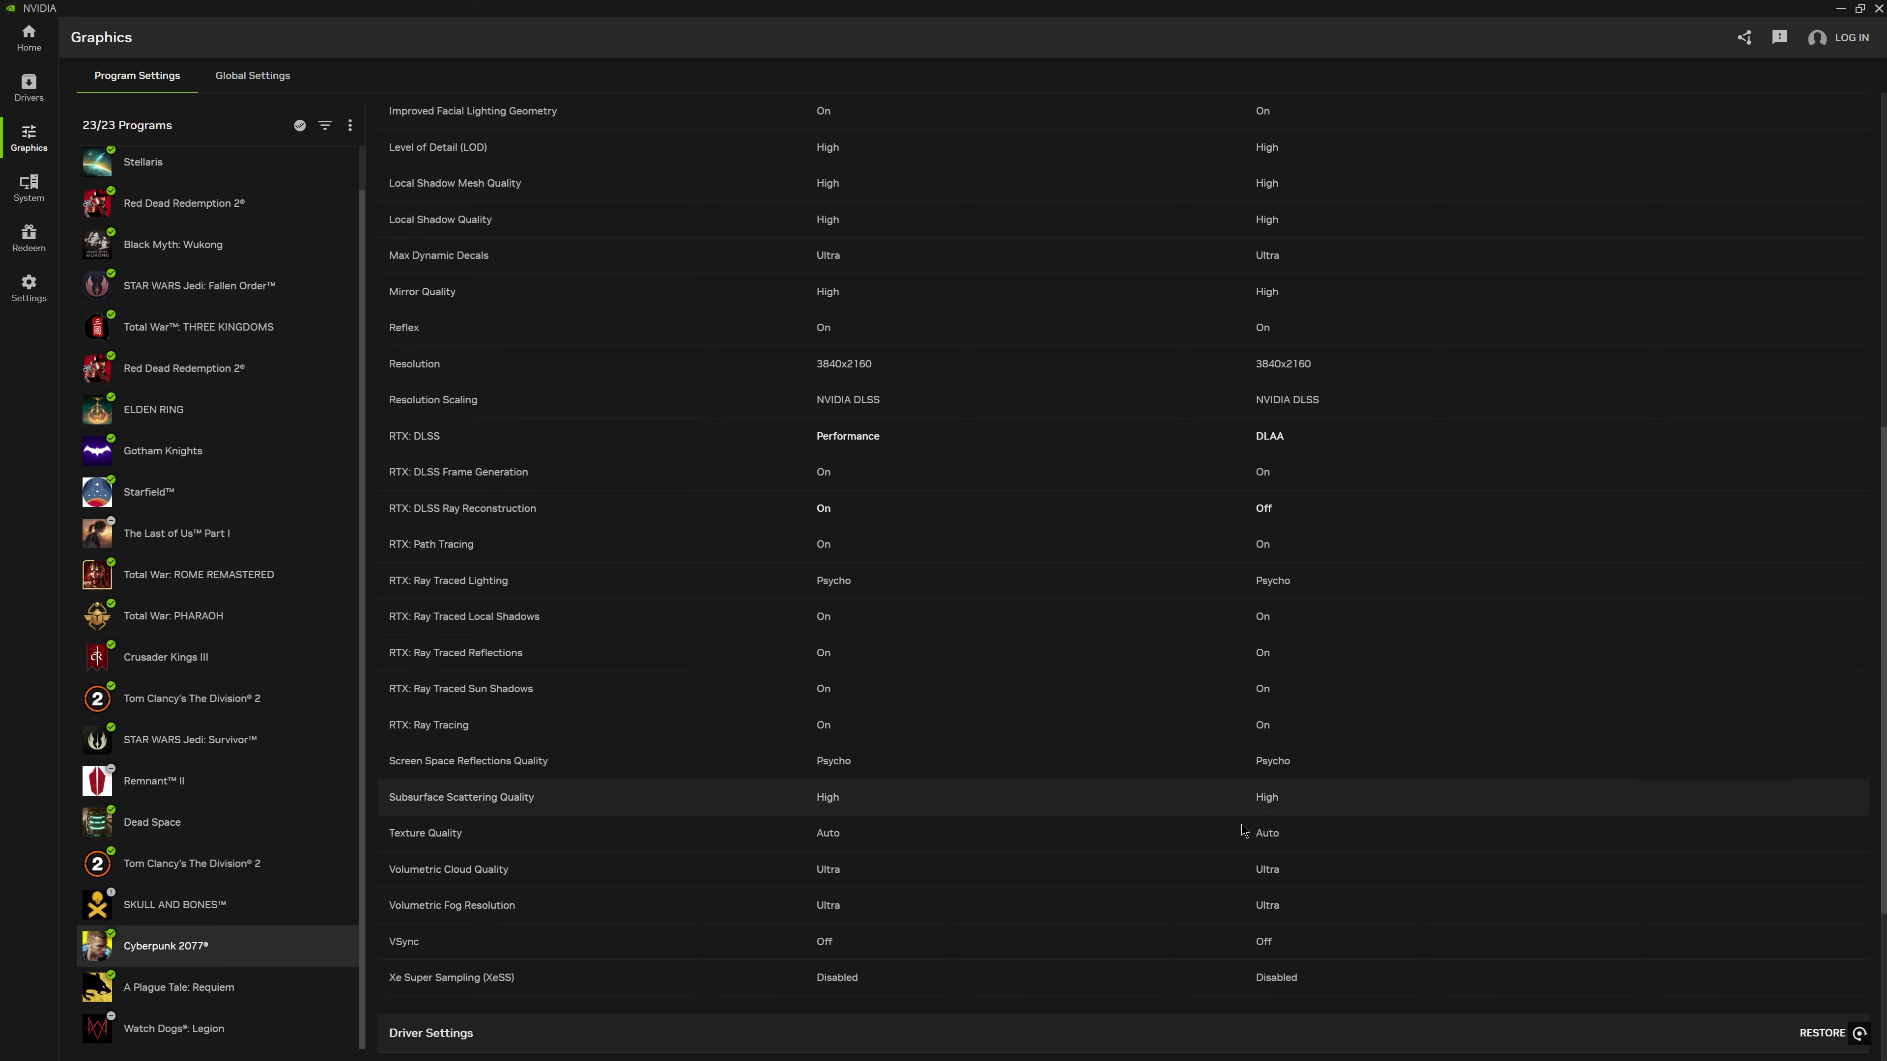
{"action": "scroll", "coordinate": [1229, 499], "scroll_direction": "up", "scroll_amount": 3}
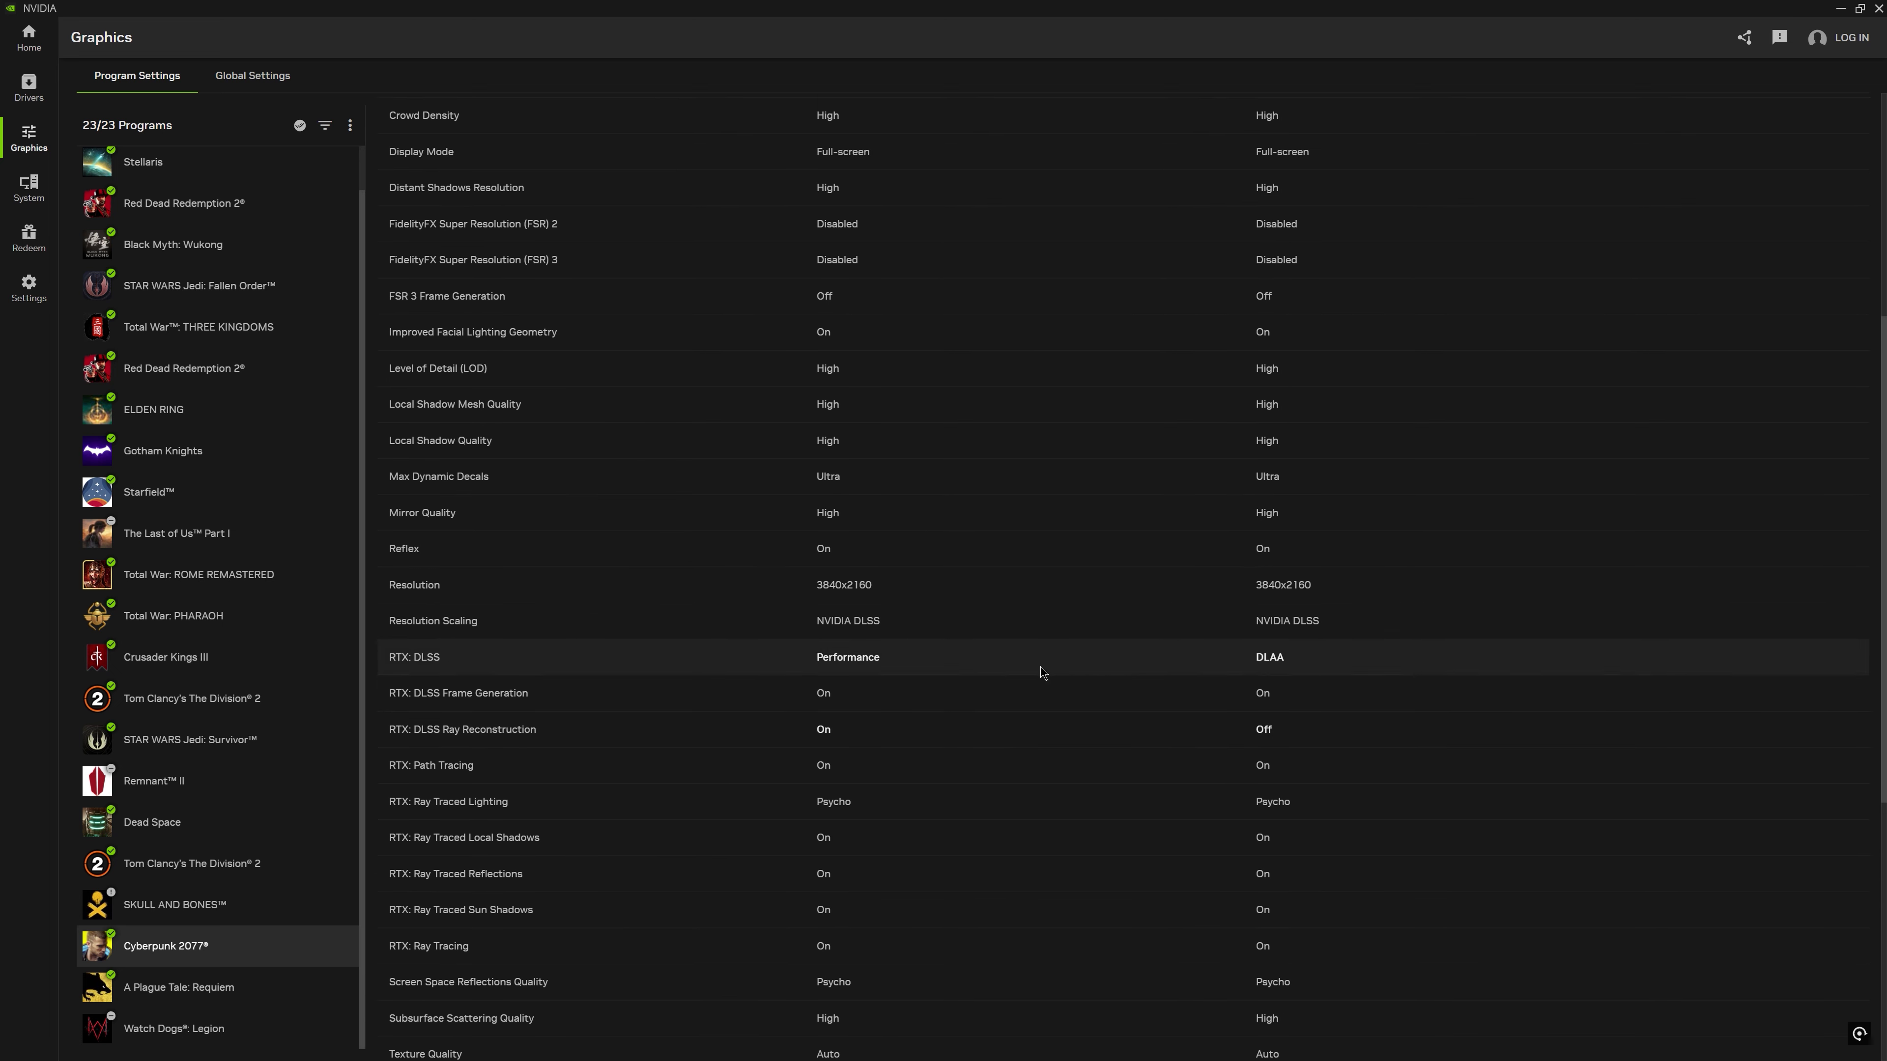
{"action": "scroll", "coordinate": [856, 673], "scroll_direction": "up", "scroll_amount": 2}
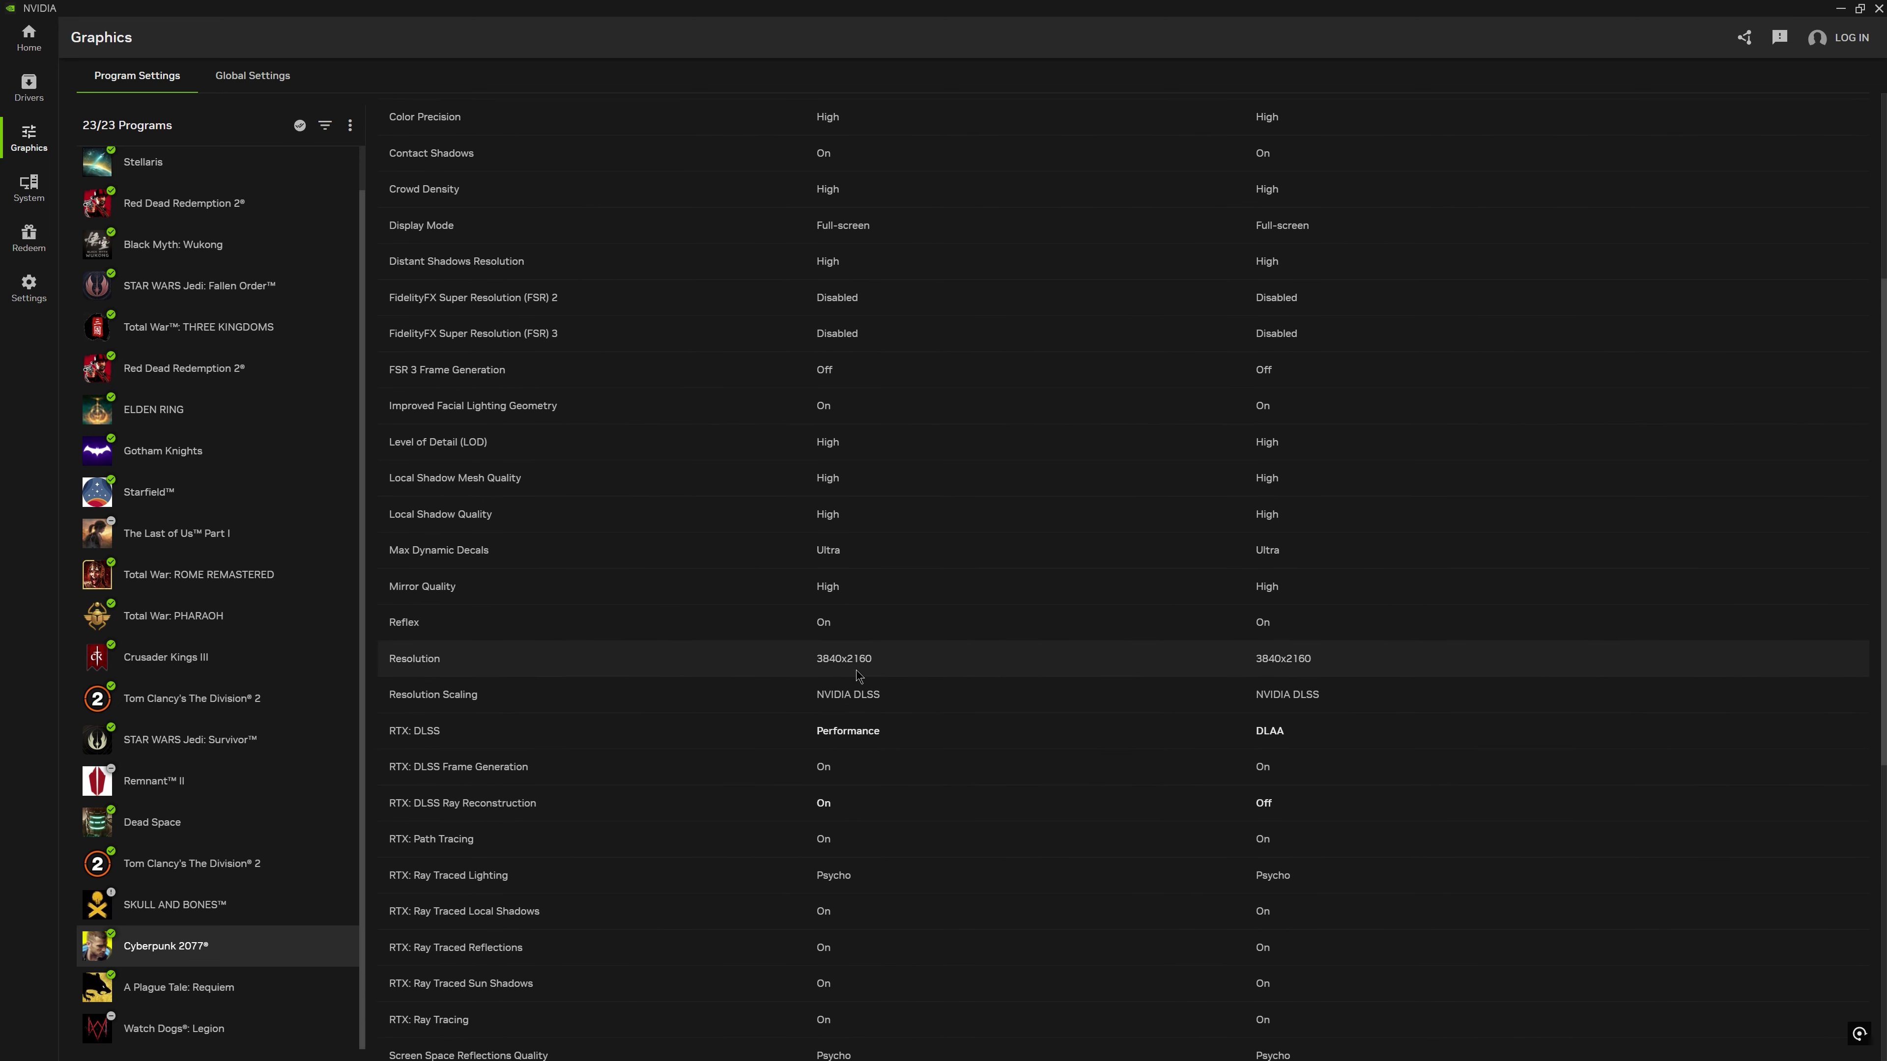
{"action": "scroll", "coordinate": [856, 734], "scroll_direction": "up", "scroll_amount": 4}
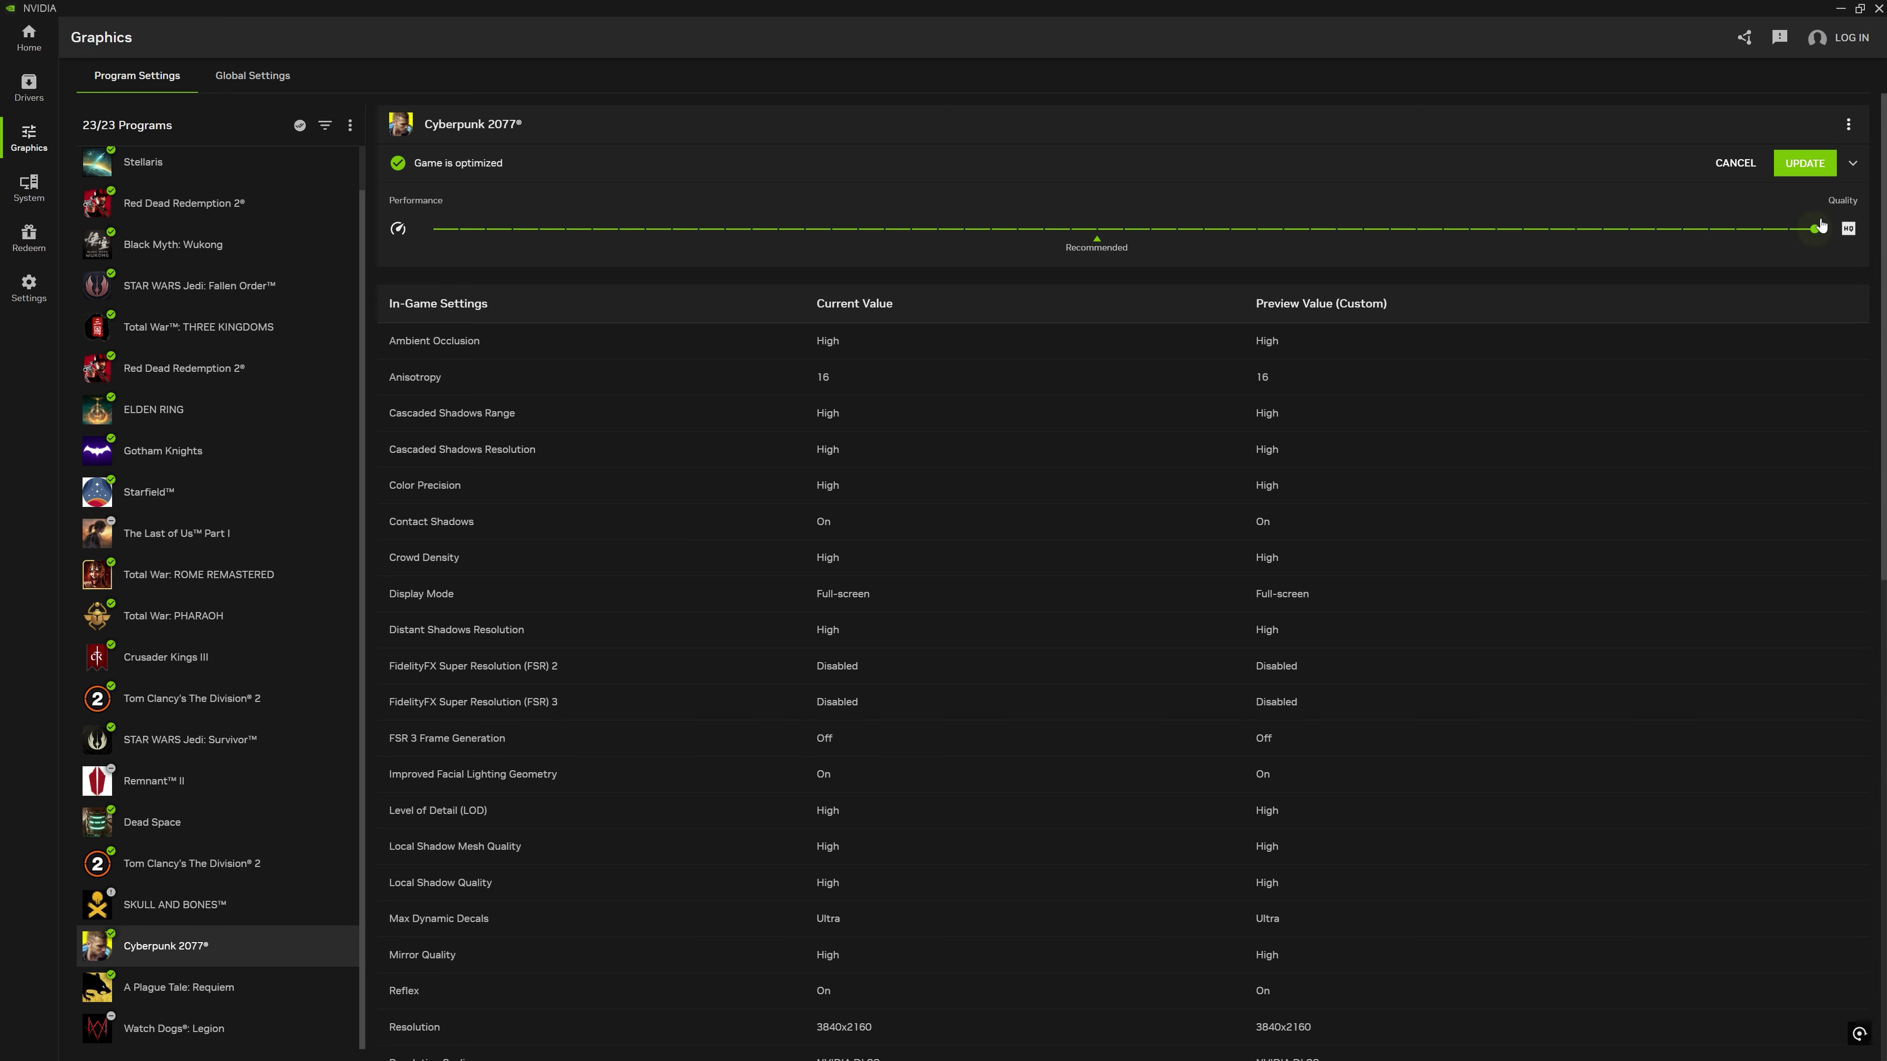
{"action": "left_click_drag", "start_coordinate": [1814, 229], "coordinate": [1098, 242]}
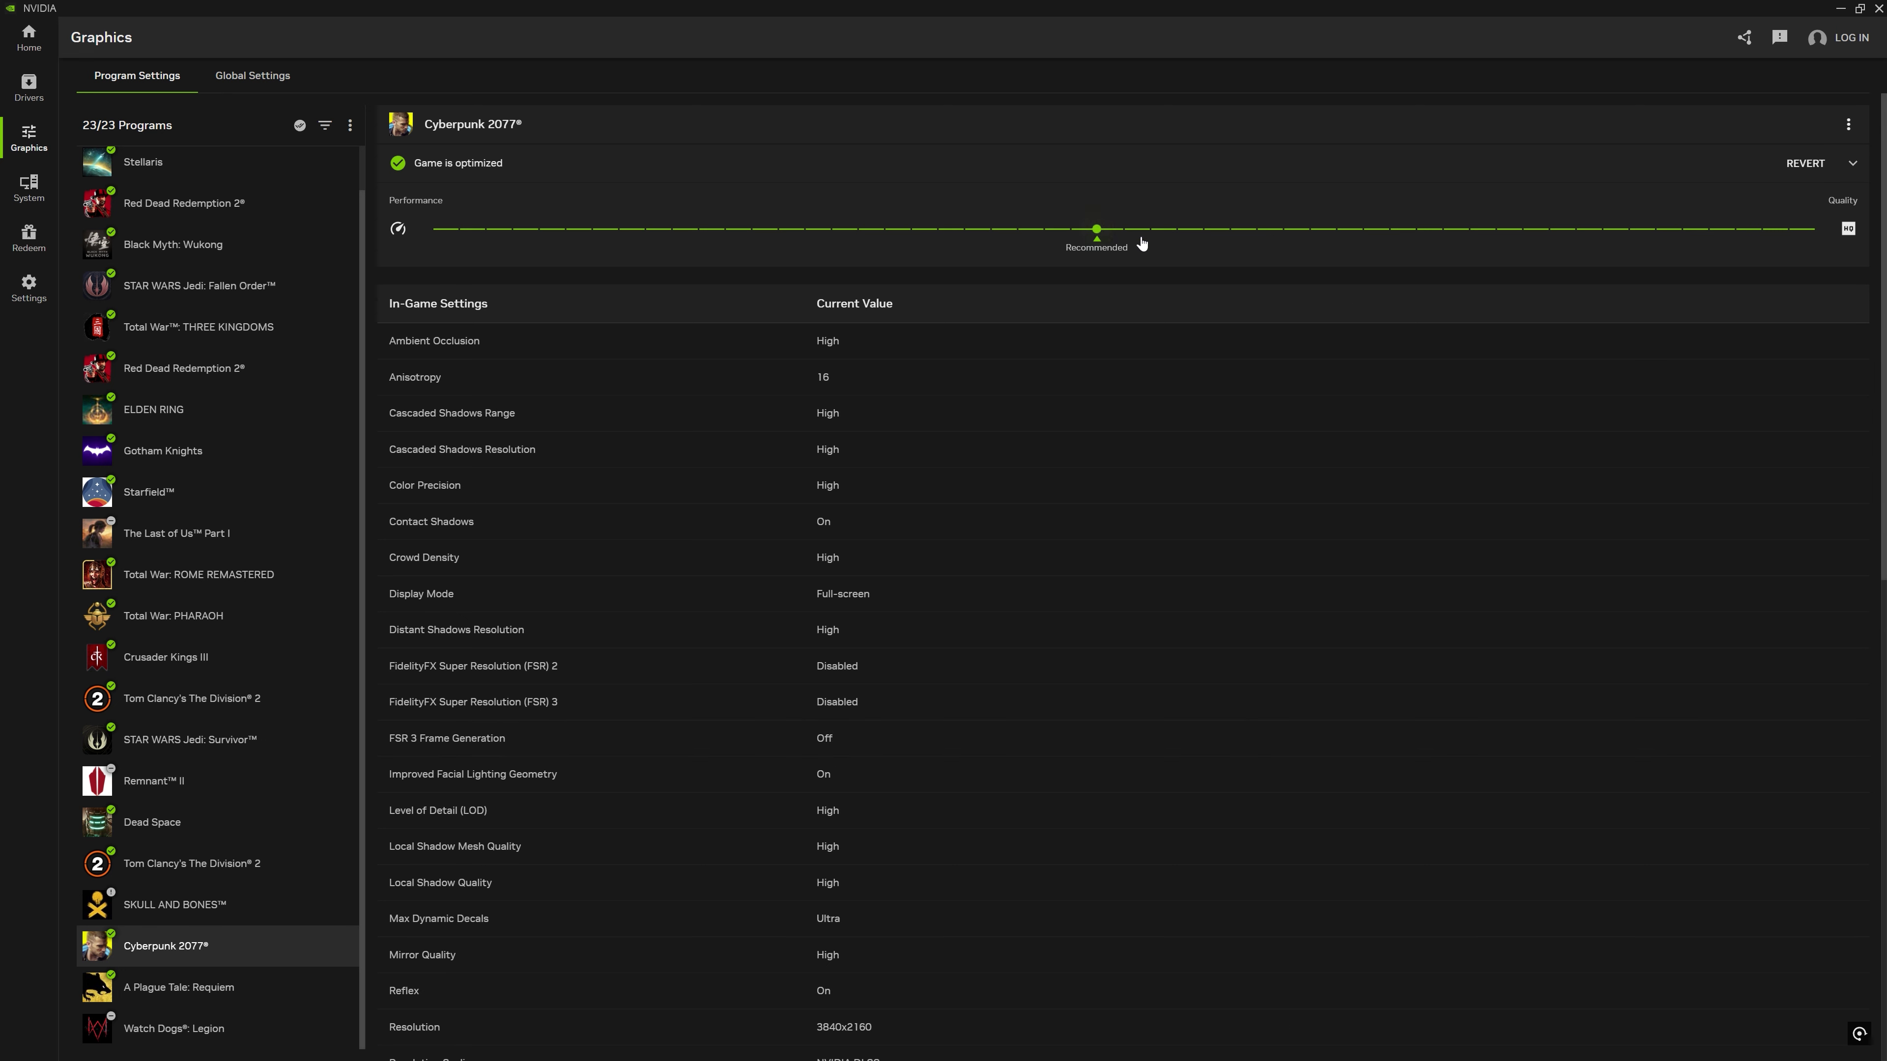